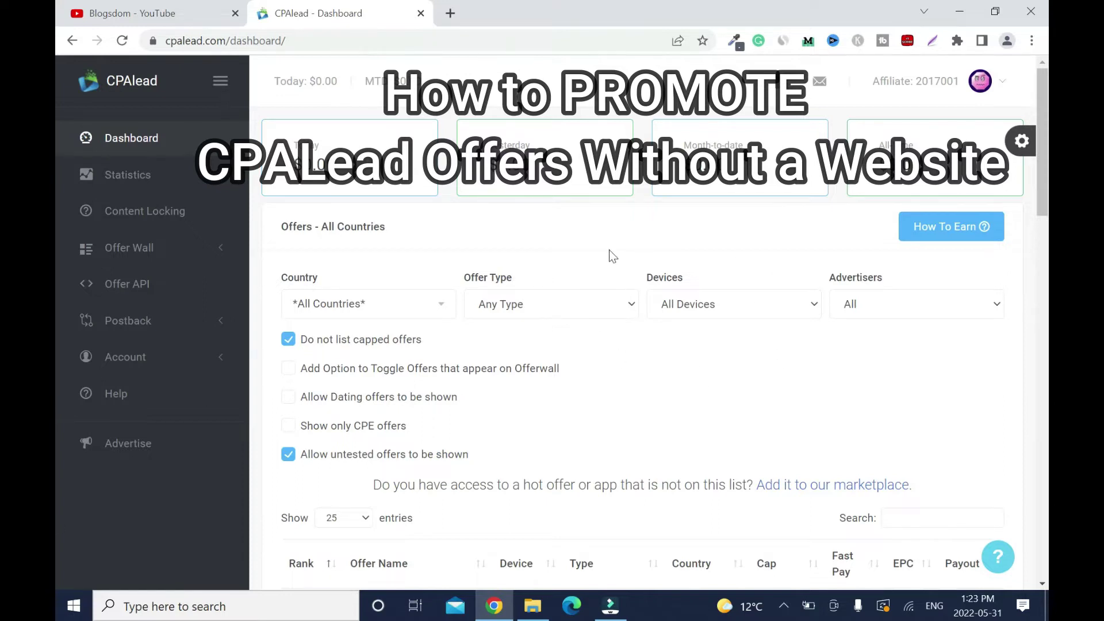
- Switch from the CPALead dashboard tab to the Blogsdom YouTube Videos tab
key(ctrl+shift+Tab)
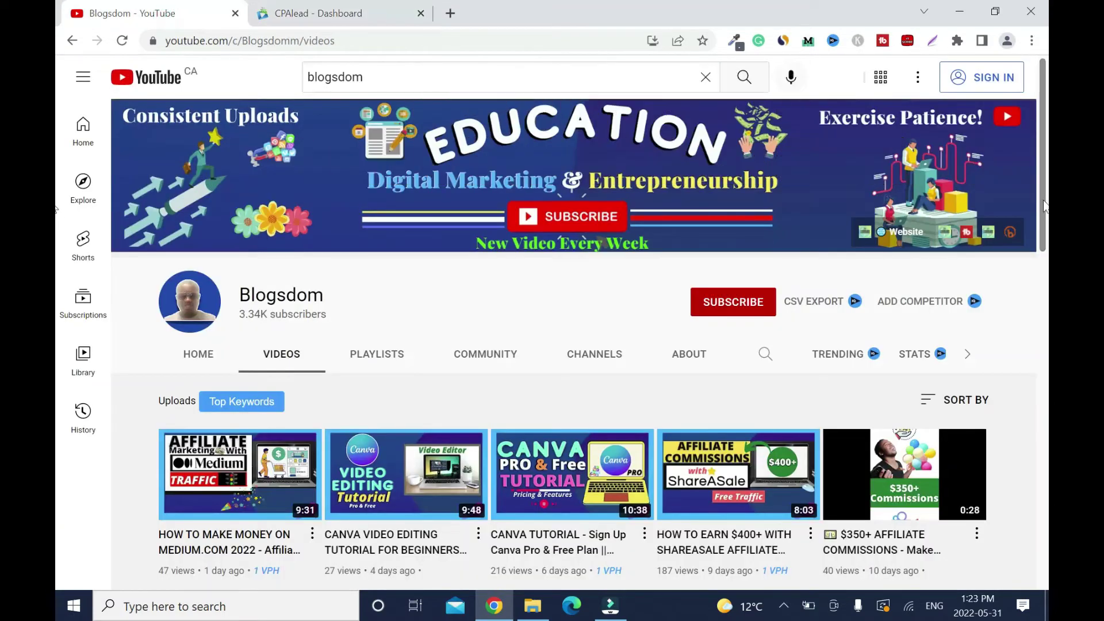
- Scroll through the Blogsdom channel's uploads, including the CPAlead tutorial video
scroll(1045, 206, down, 5)
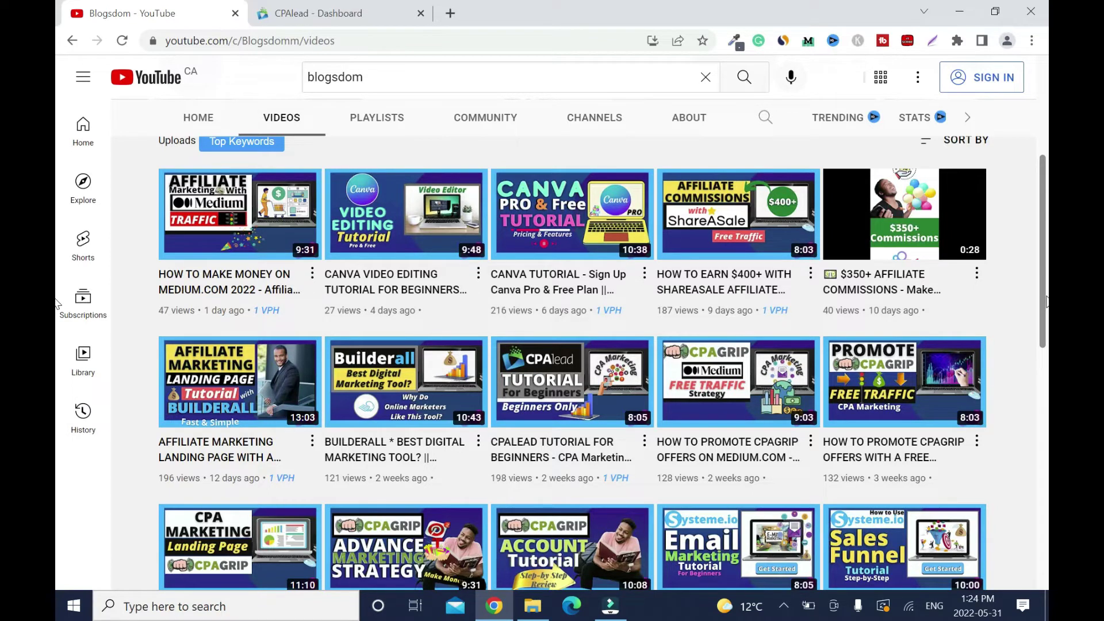
- Back on the CPAlead dashboard, set the offers' Country filter to United States
click(294, 12)
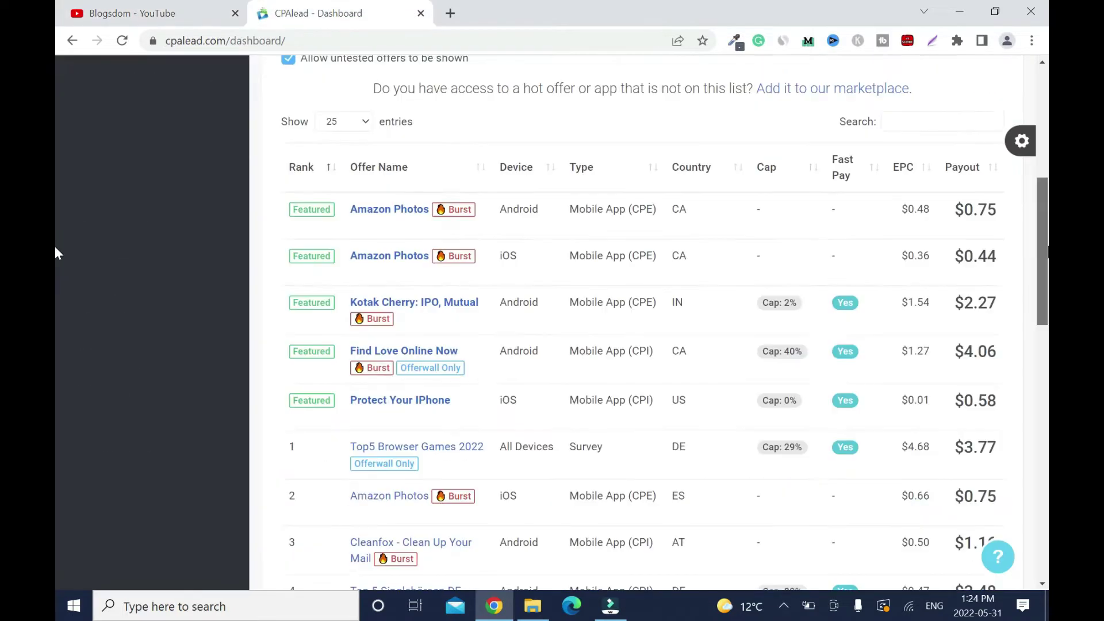
scroll(55, 258, down, 12)
scroll(55, 293, up, 10)
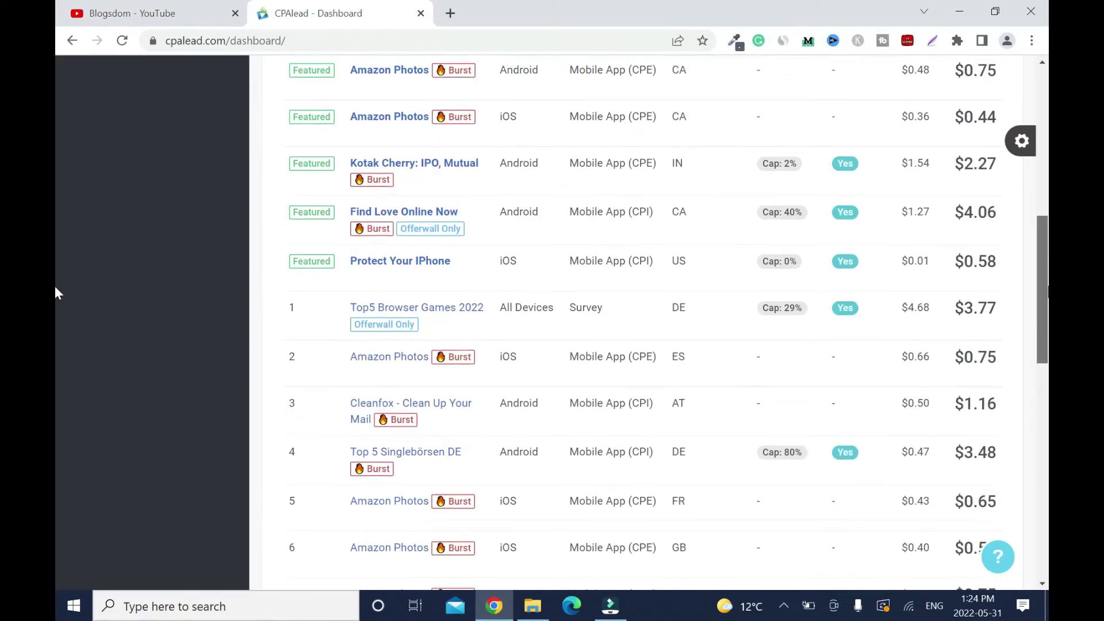
scroll(55, 294, up, 7)
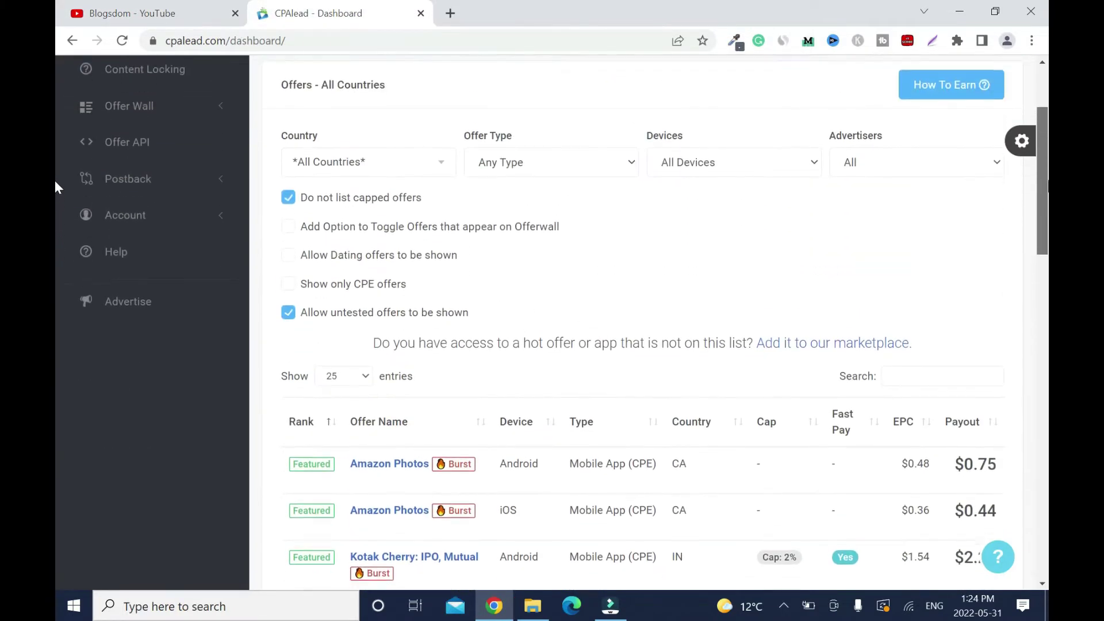
scroll(55, 183, down, 1)
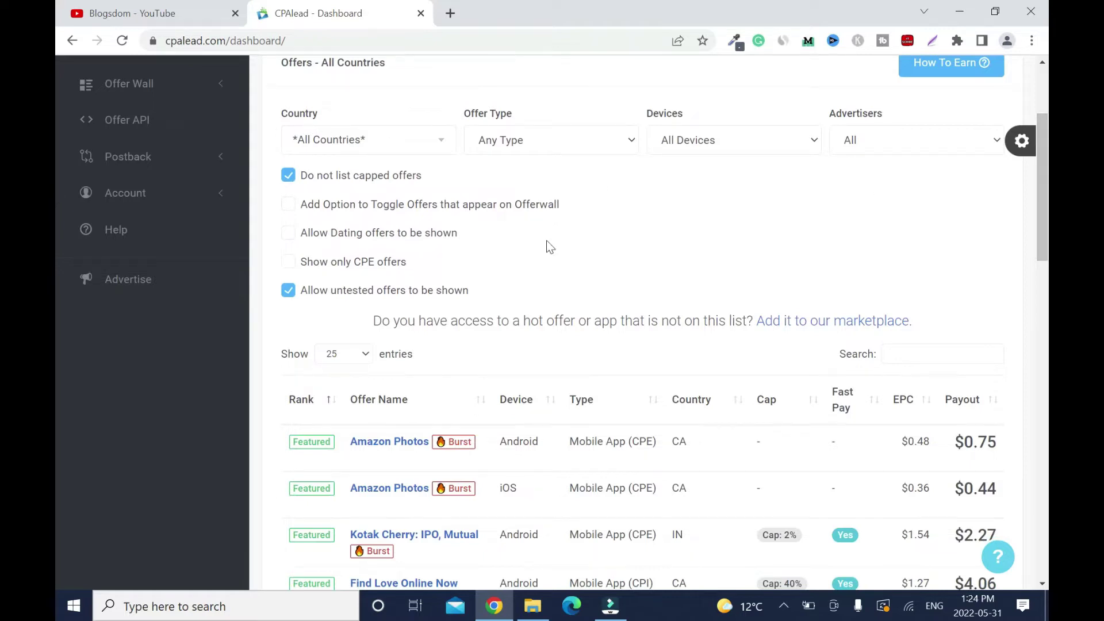
click(440, 147)
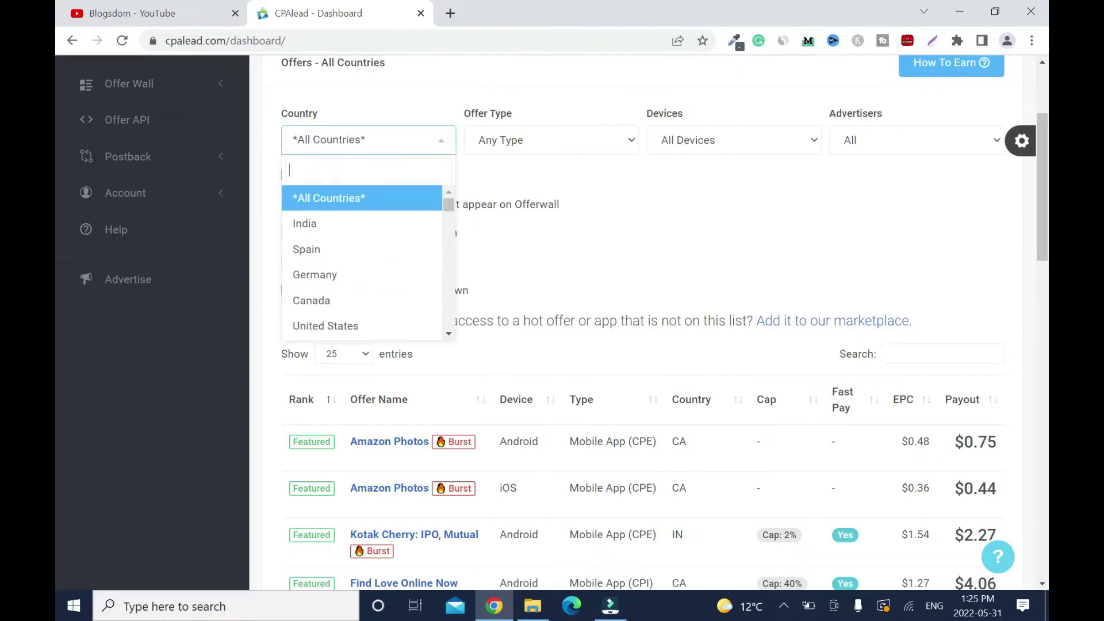
text(aus)
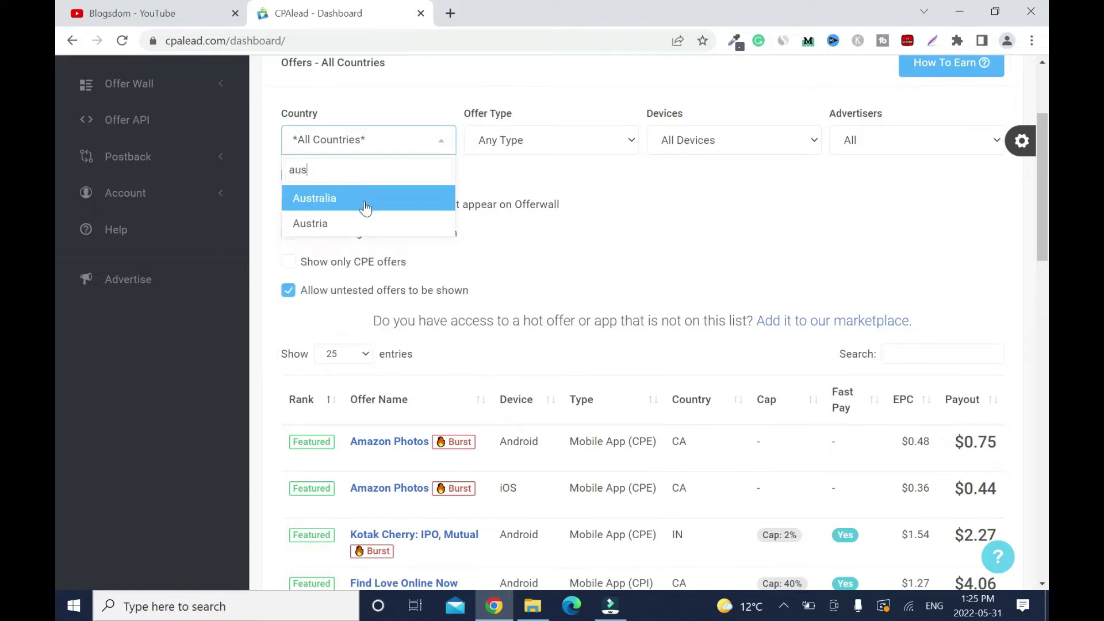
key(BackSpace)
key(BackSpace)
key(BackSpace)
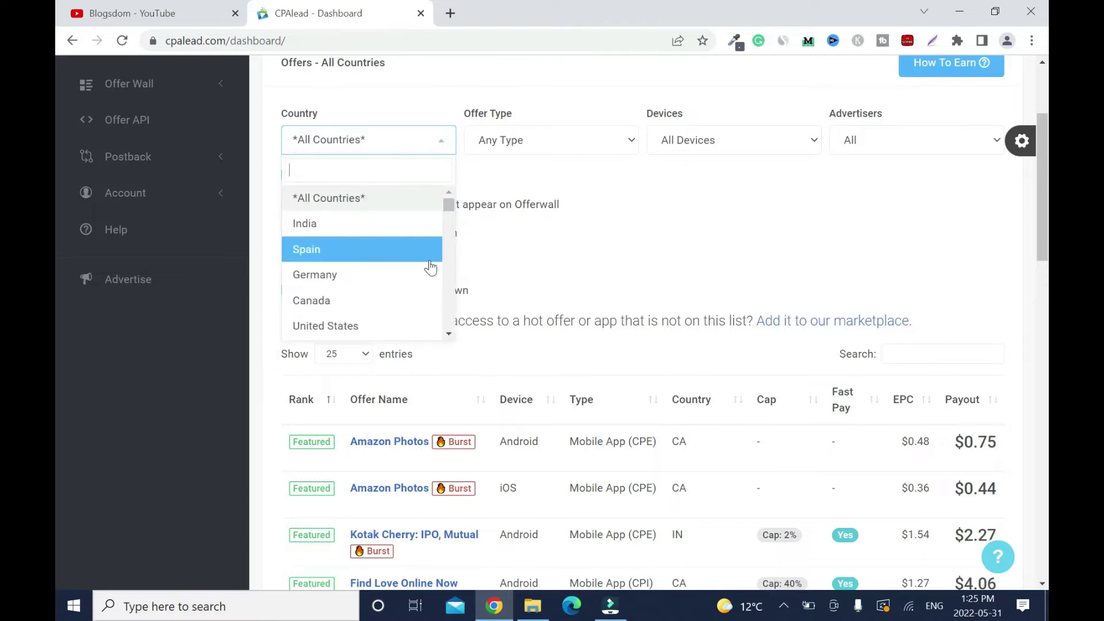
click(380, 328)
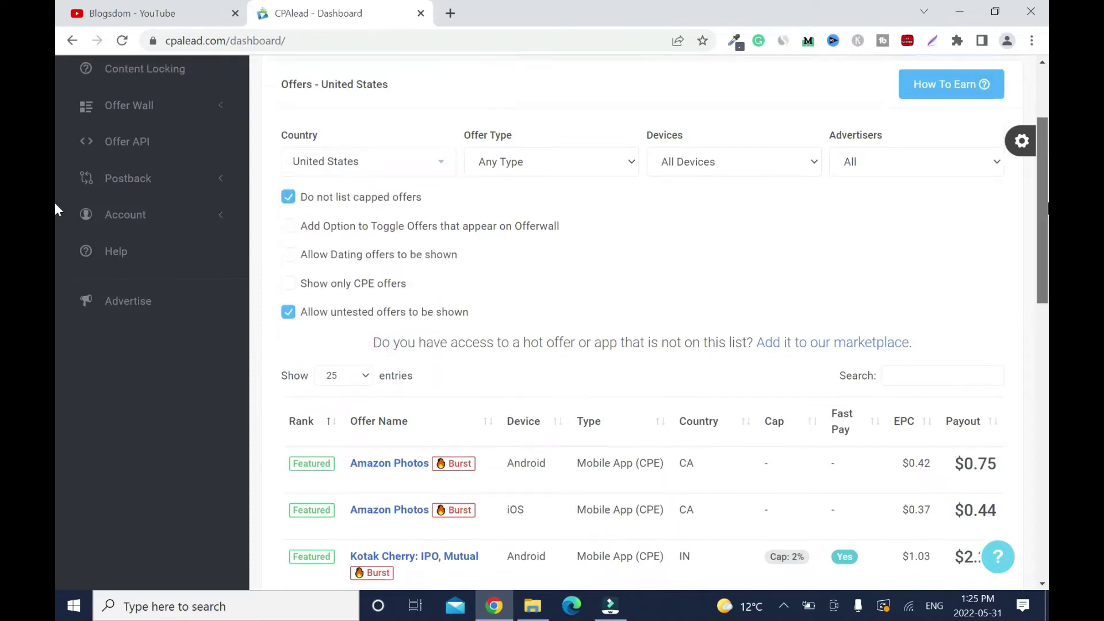
- Open the Rewarded Play: Earn Gift Cards offer at the table's bottom and copy its affiliate link
scroll(55, 275, down, 3)
scroll(55, 281, down, 9)
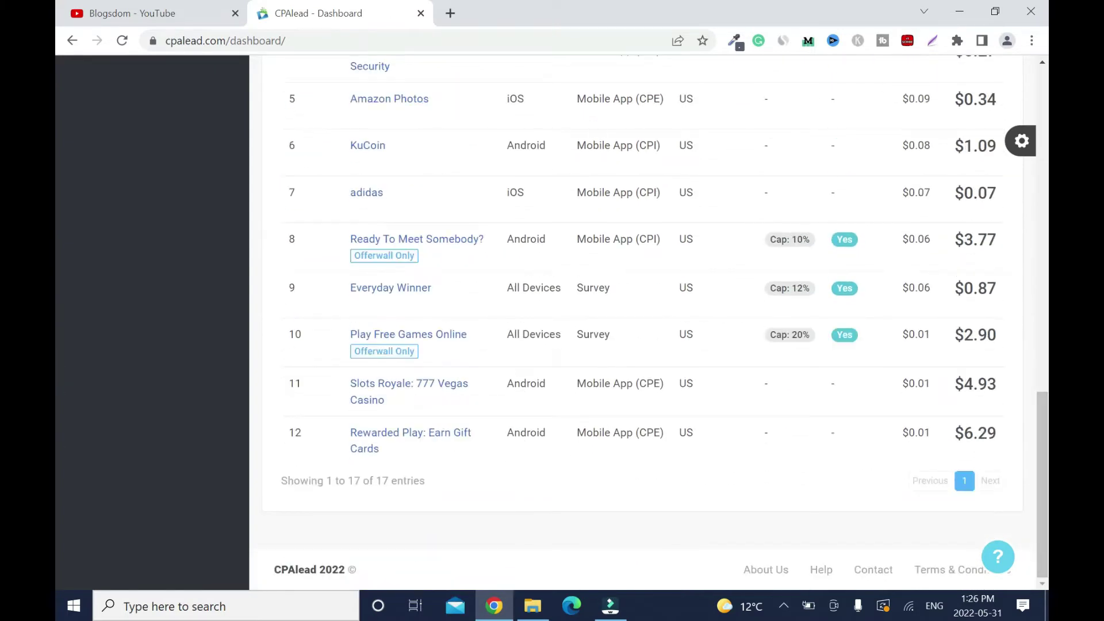
click(366, 446)
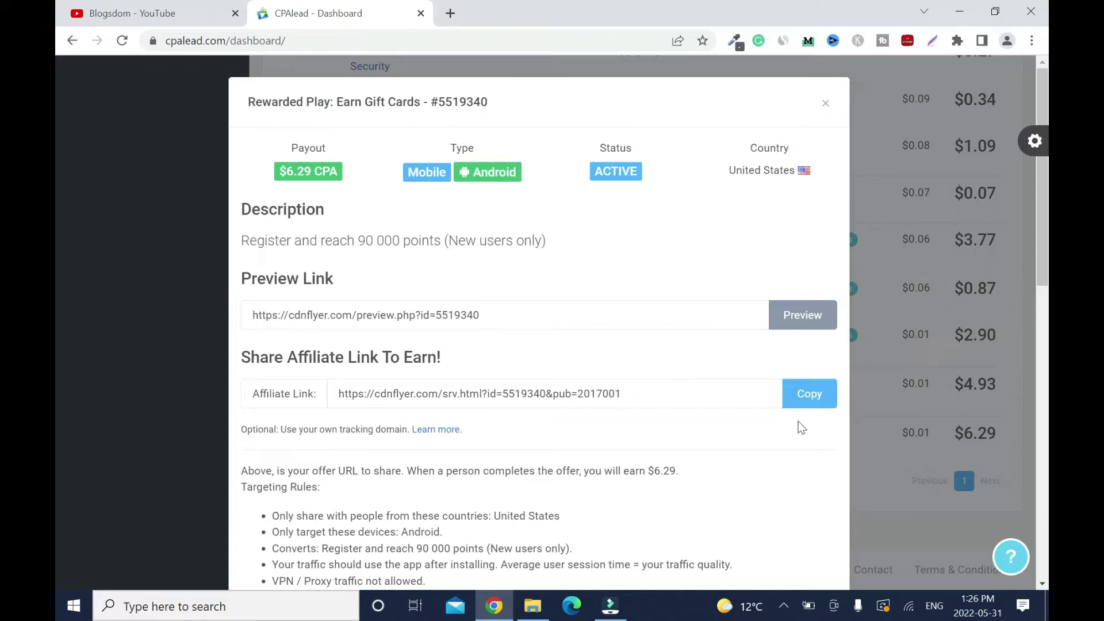
click(816, 396)
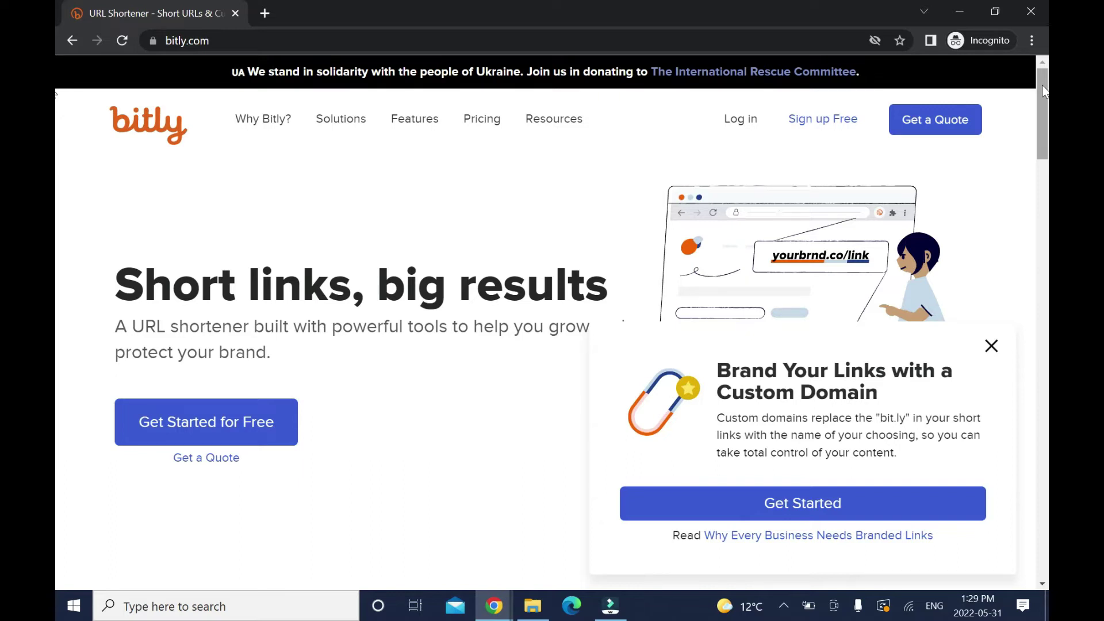
scroll(57, 118, down, 1)
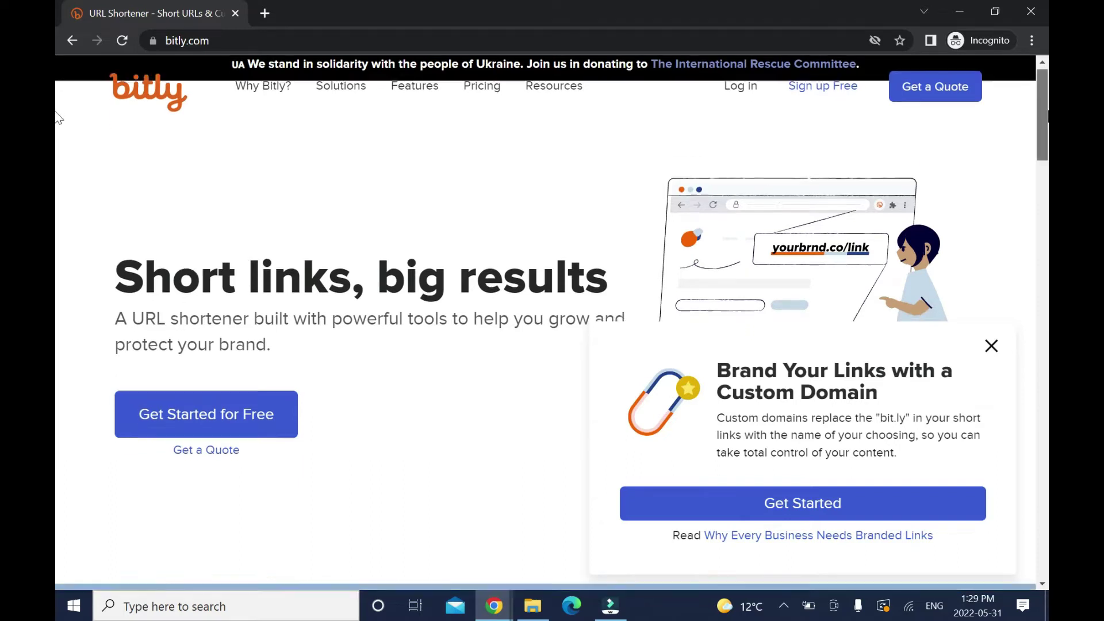
scroll(58, 127, down, 4)
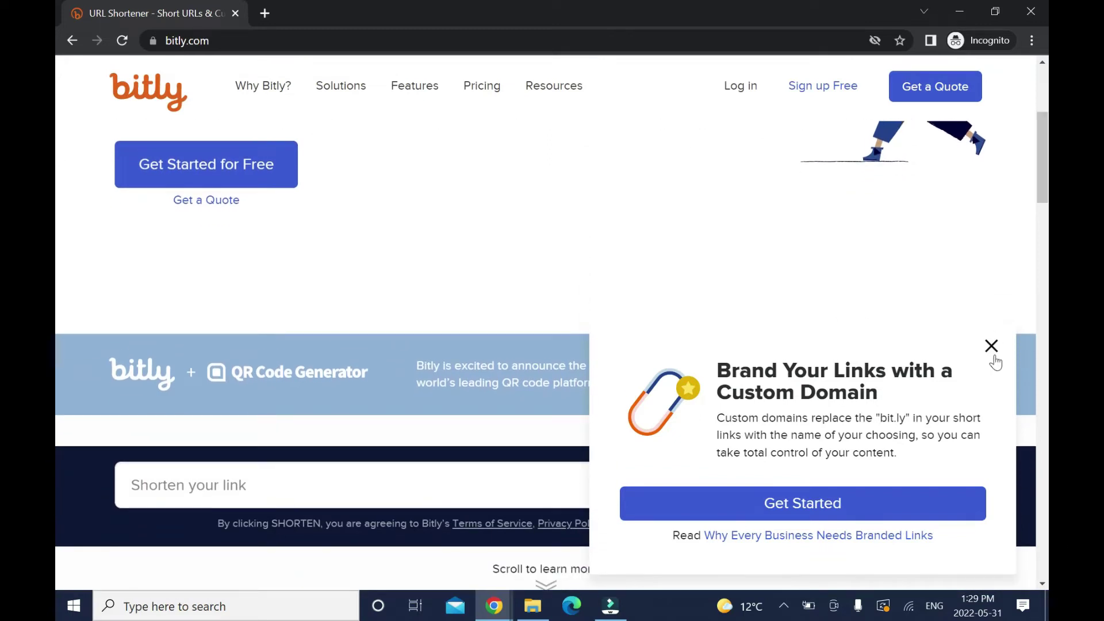
click(992, 352)
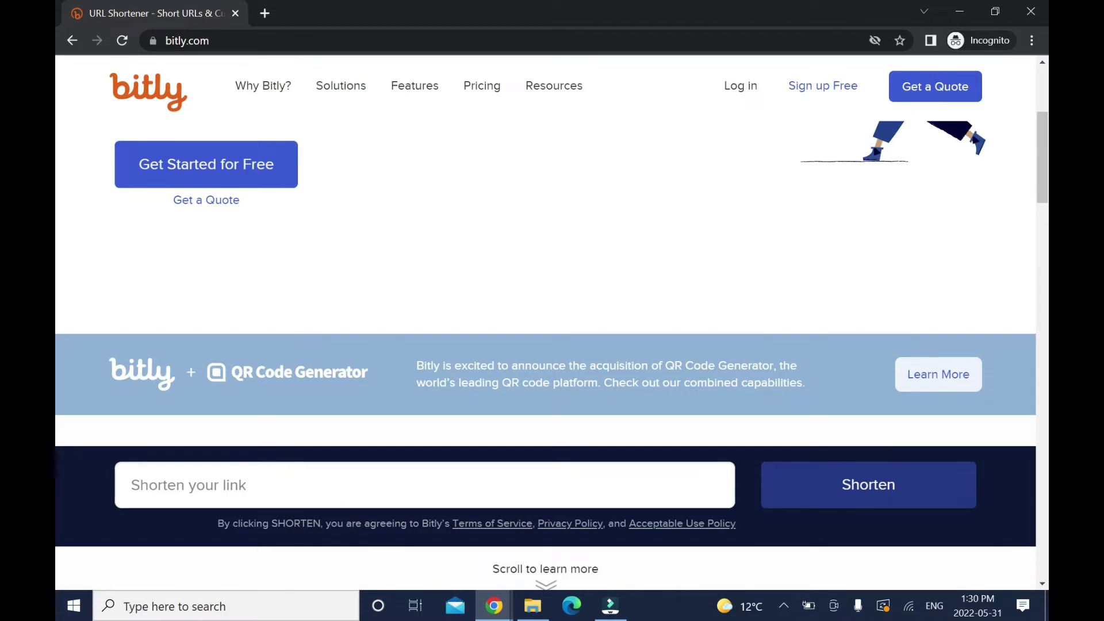
click(230, 484)
key(ctrl+v)
click(862, 485)
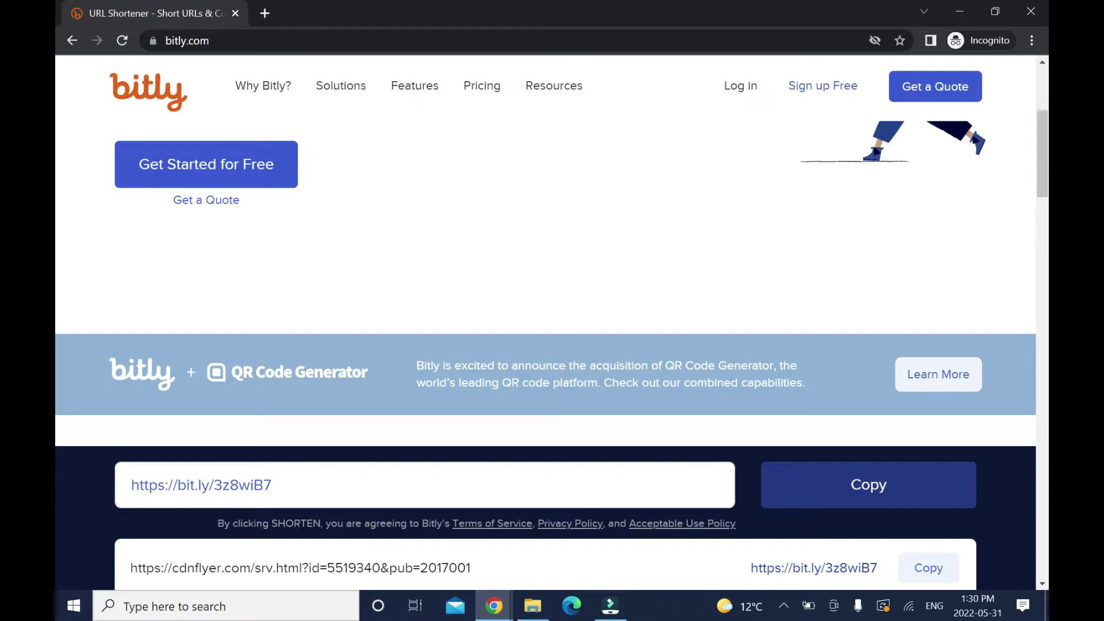
click(886, 489)
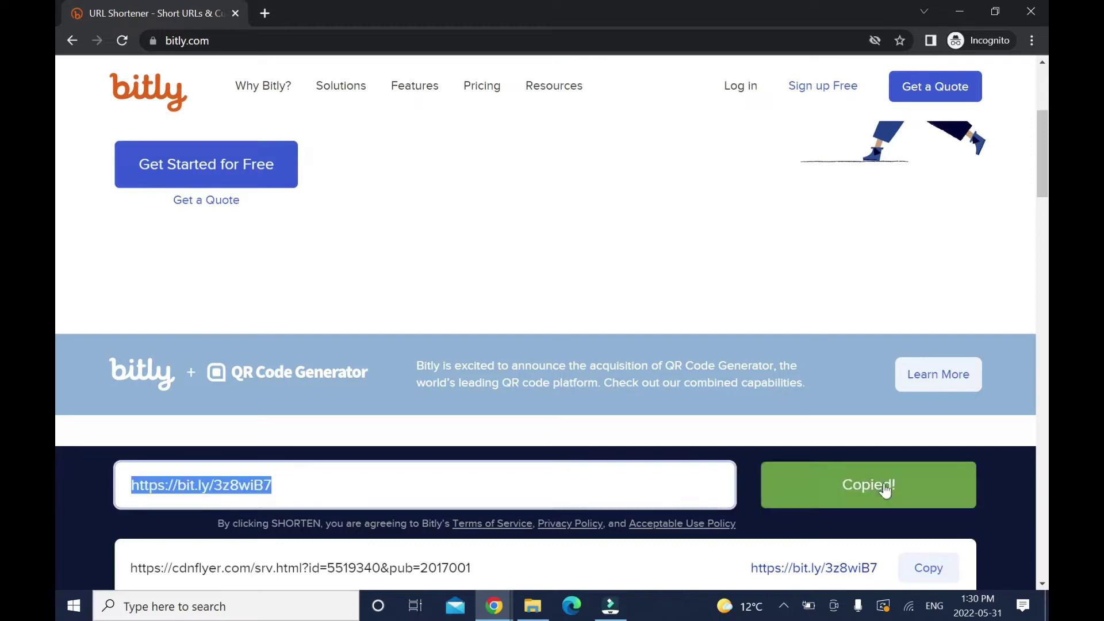
mouse_move(494, 605)
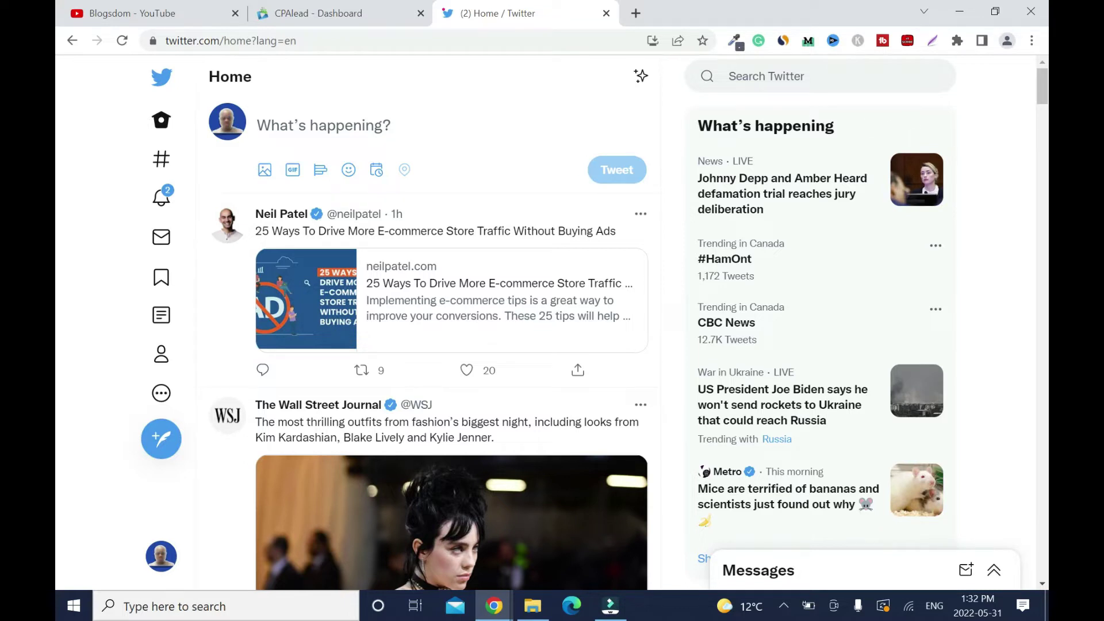
- Search Twitter for 'i need money' and scroll the results
click(764, 76)
text(i)
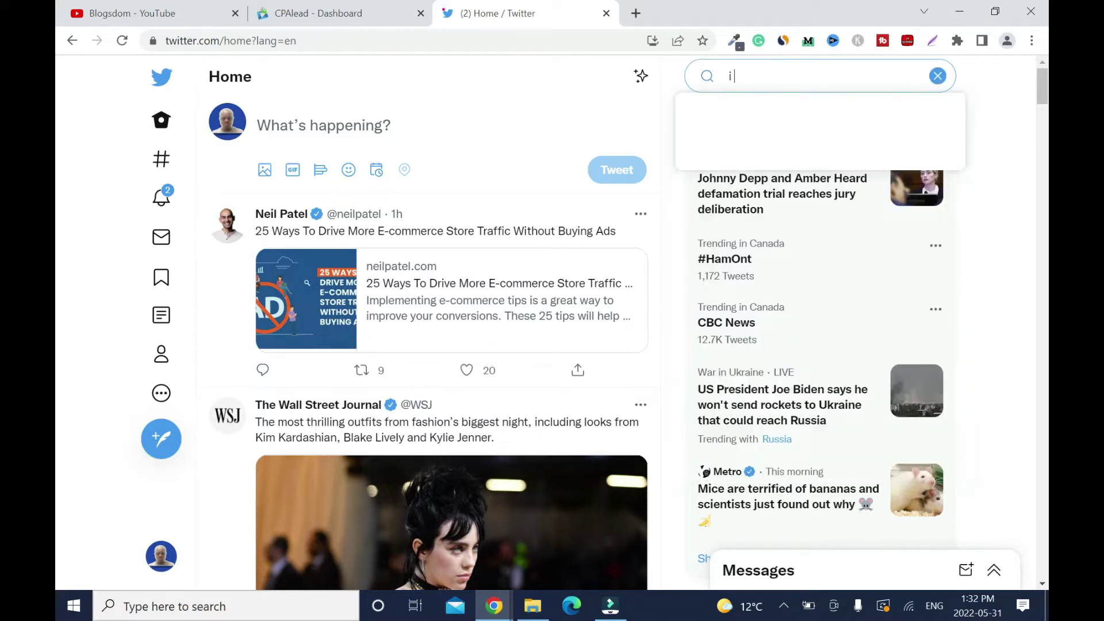
text( need money)
key(Return)
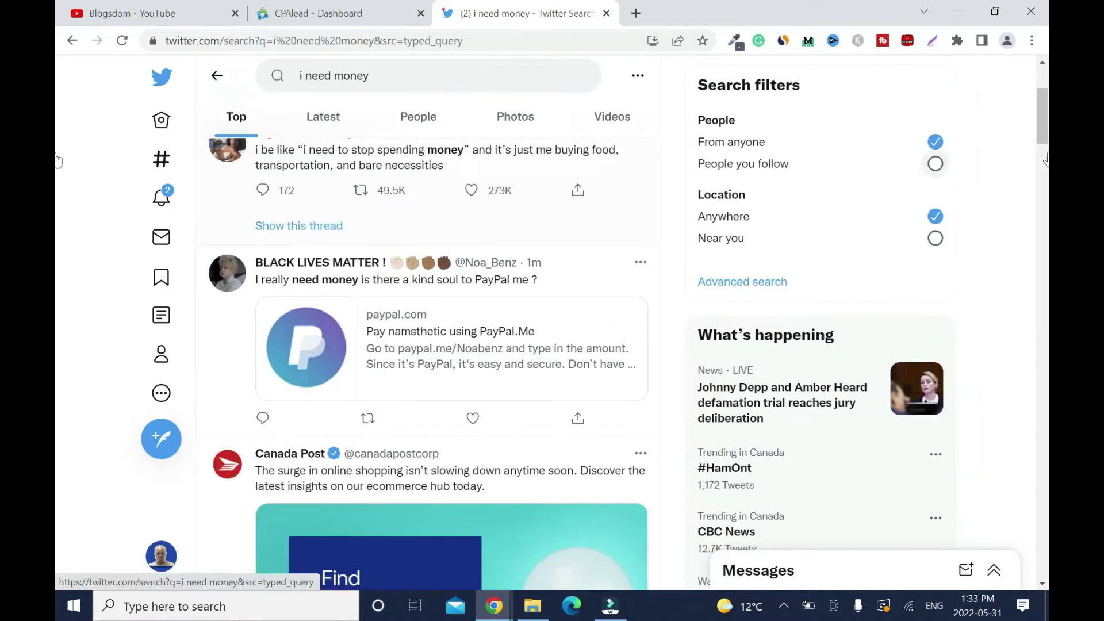
scroll(1040, 133, up, 1)
drag(1040, 132, 1037, 126)
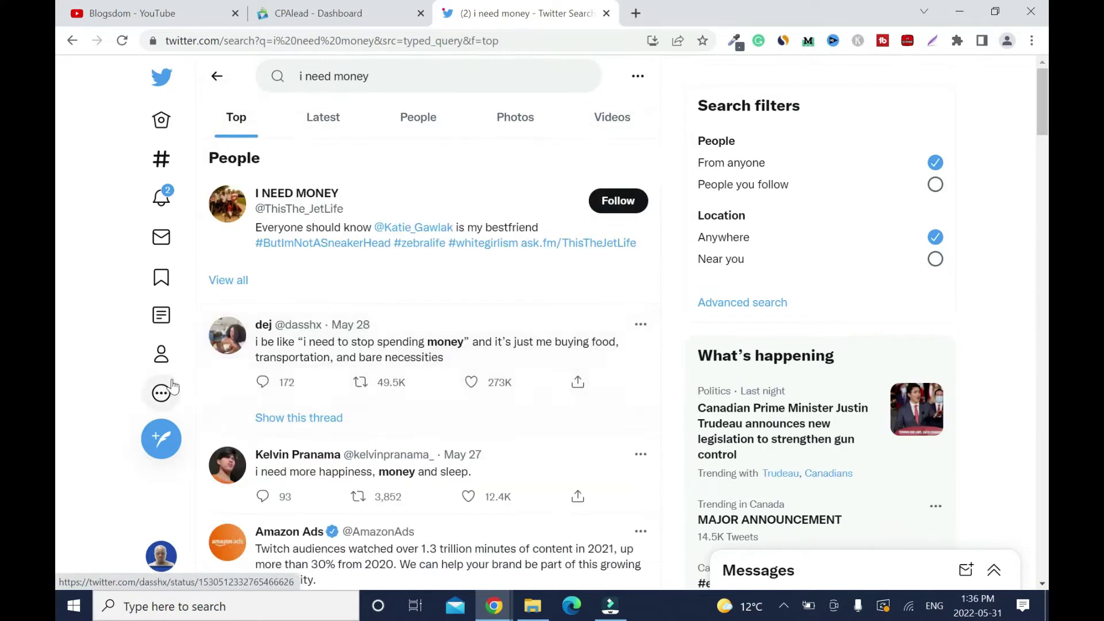
- Open a search-result user's profile in a new tab and switch to it
right_click(231, 346)
click(270, 356)
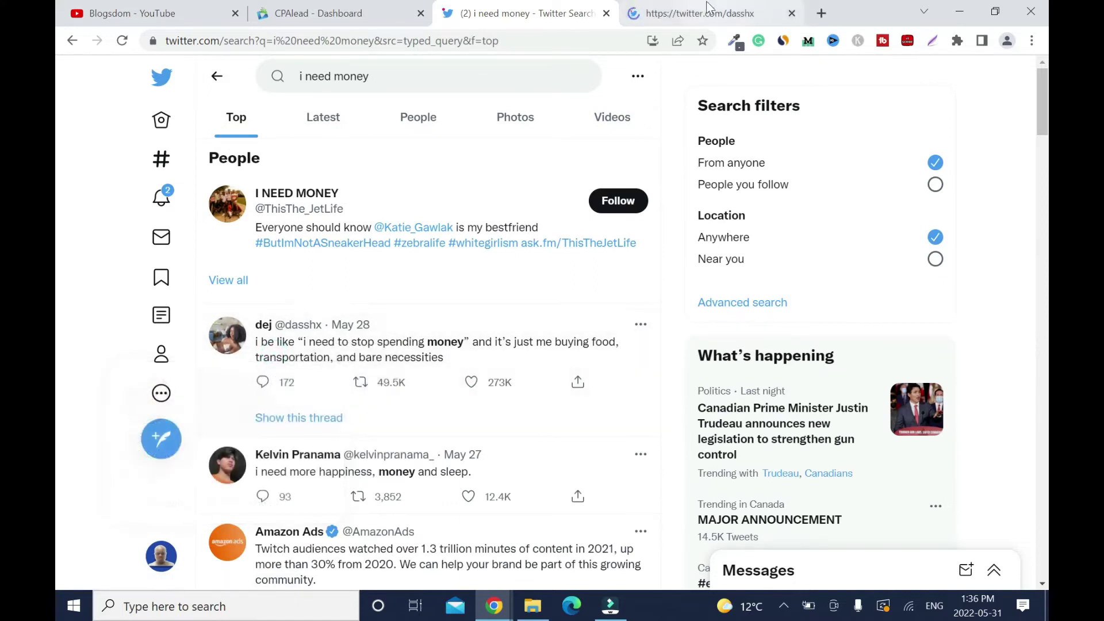
click(677, 18)
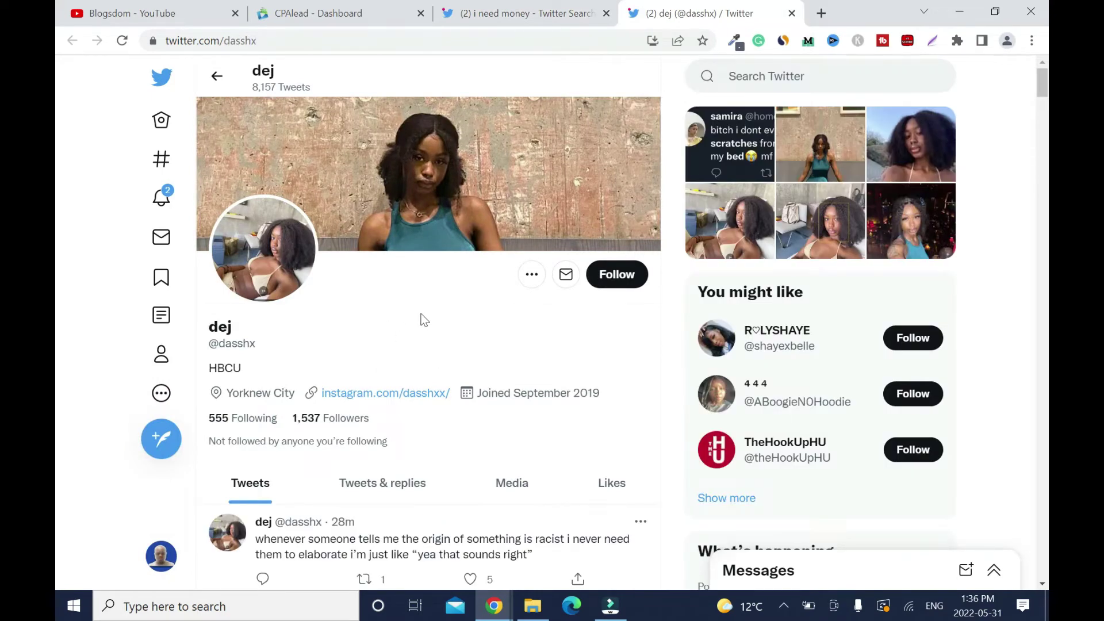
- Glance at the CPAlead tab, return to the profile, and open a new browser page
key(ctrl+2)
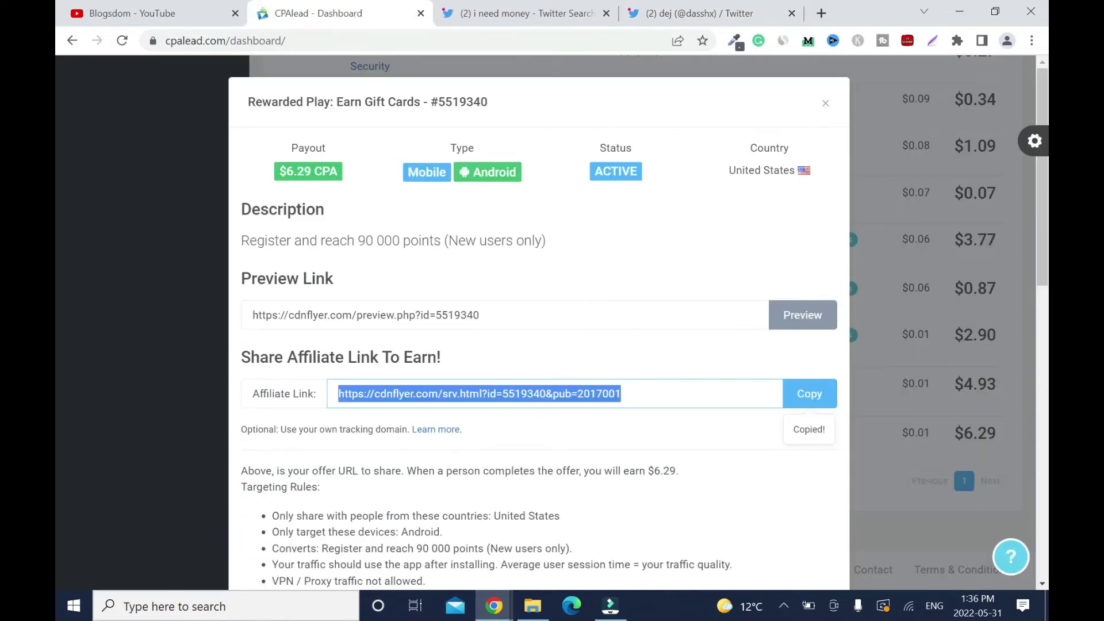
key(ctrl+4)
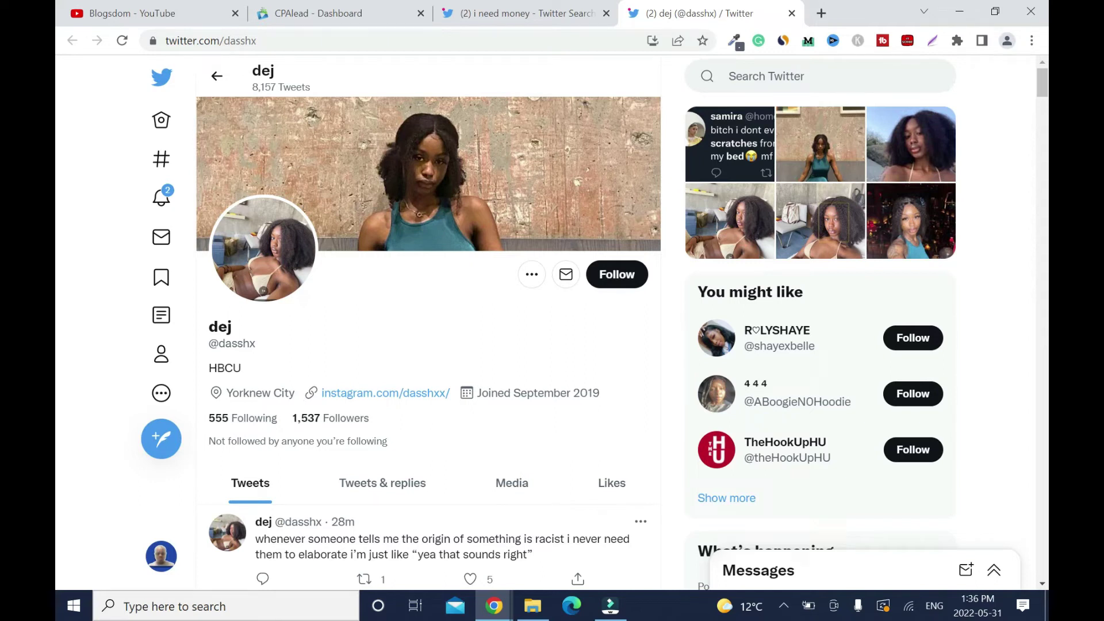
click(821, 12)
- Search Google for 'yorknew city'
text(yo)
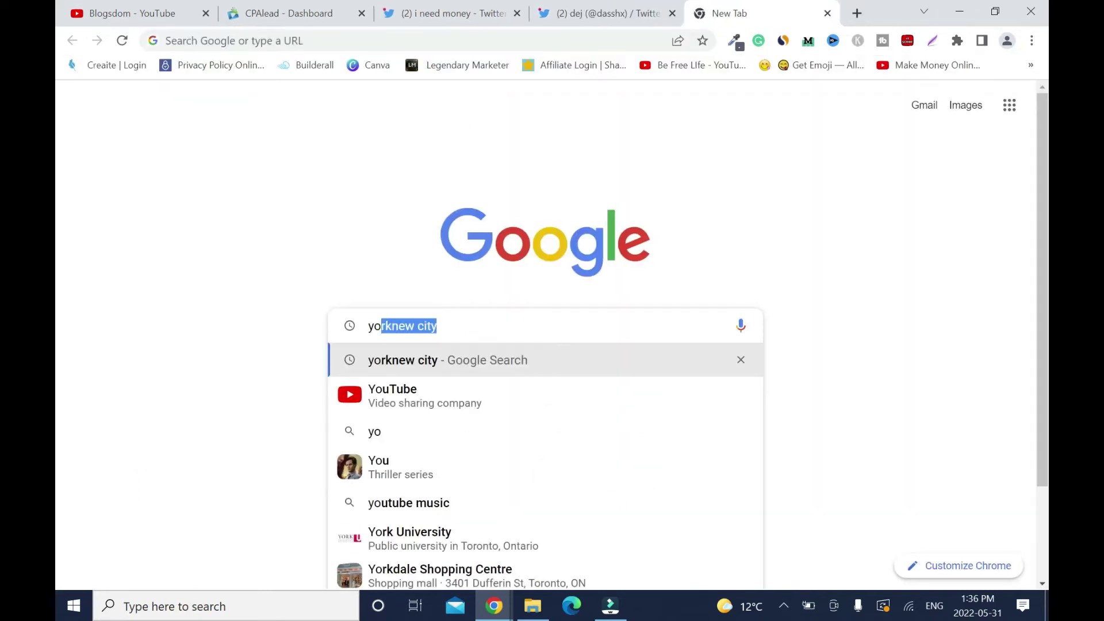
text(rknew city)
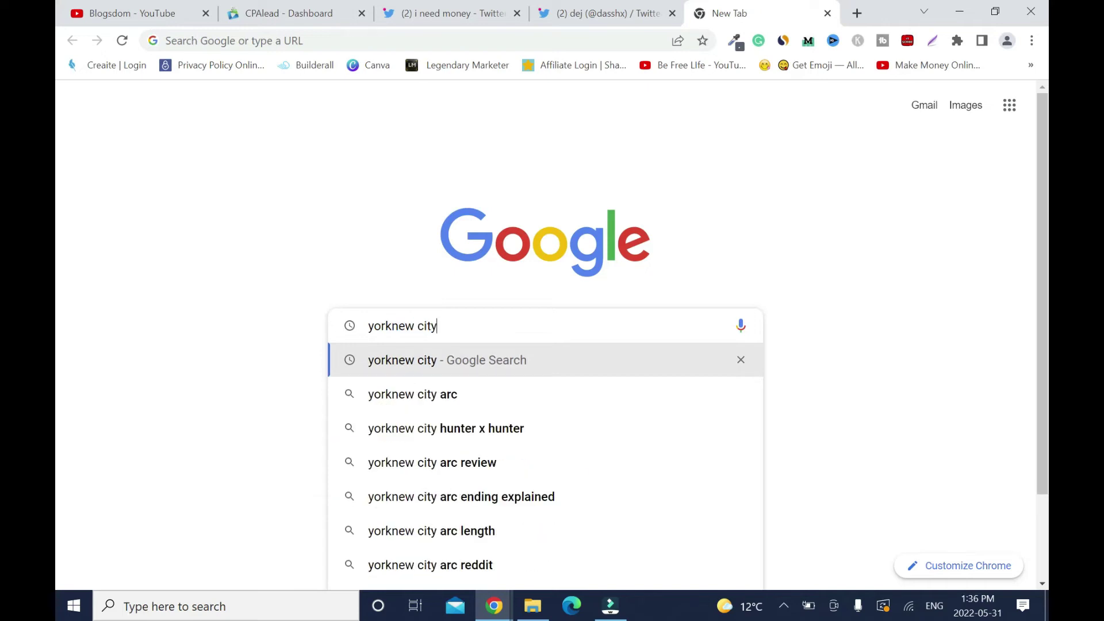
key(Return)
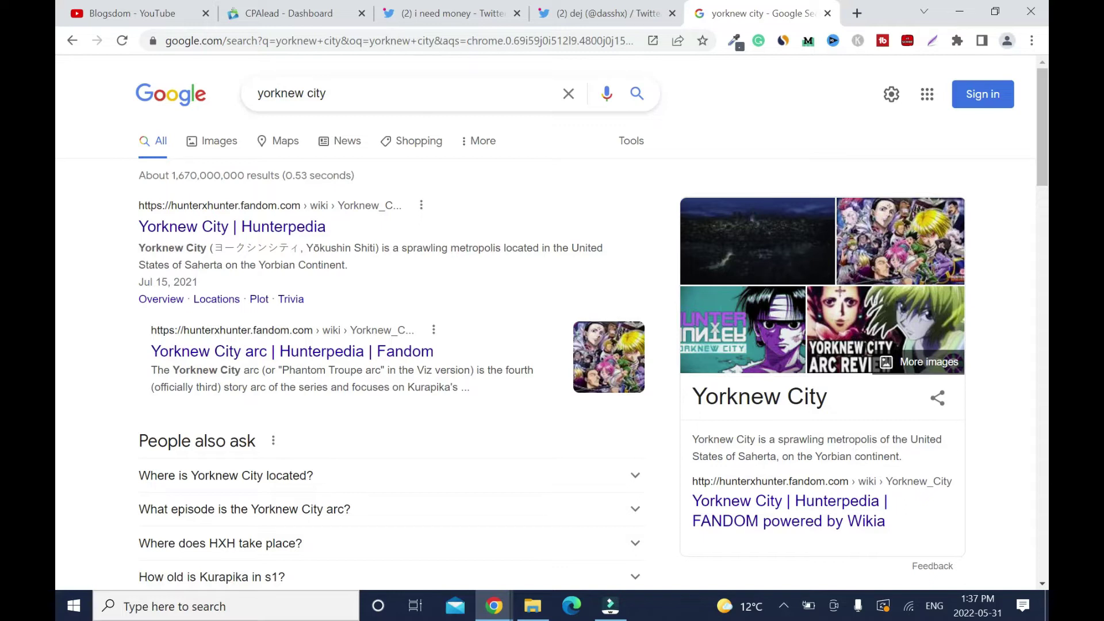
click(827, 13)
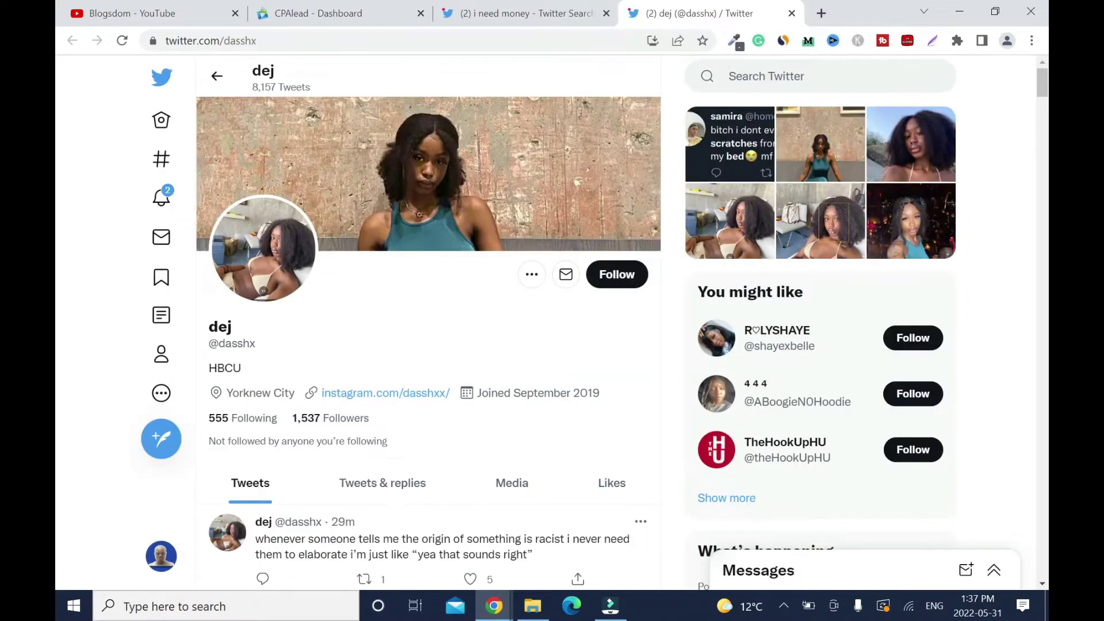
click(315, 16)
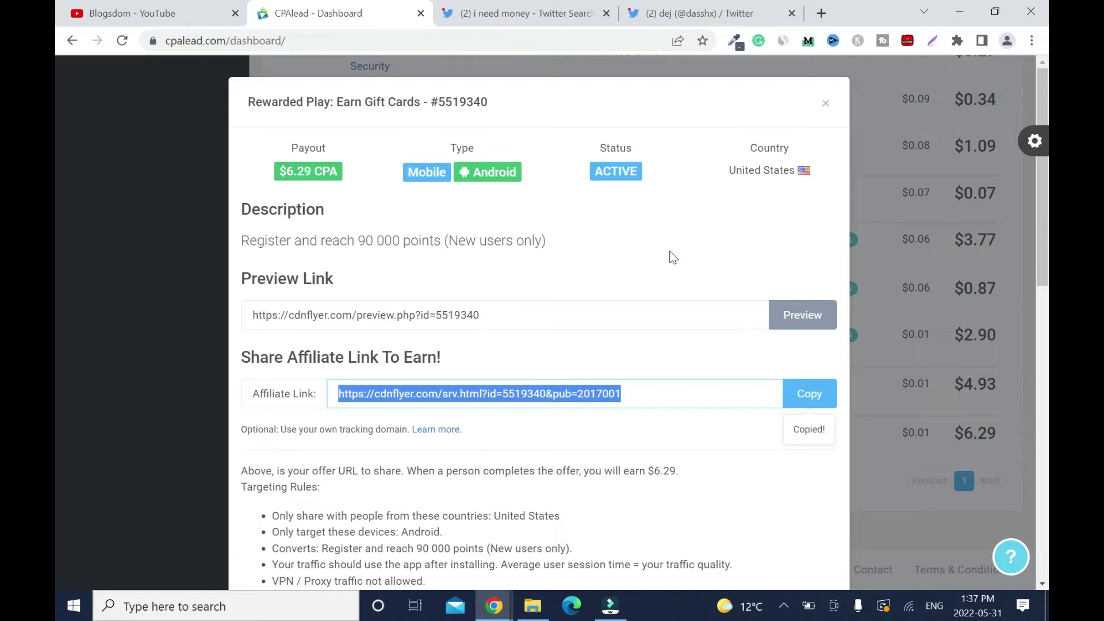
click(696, 7)
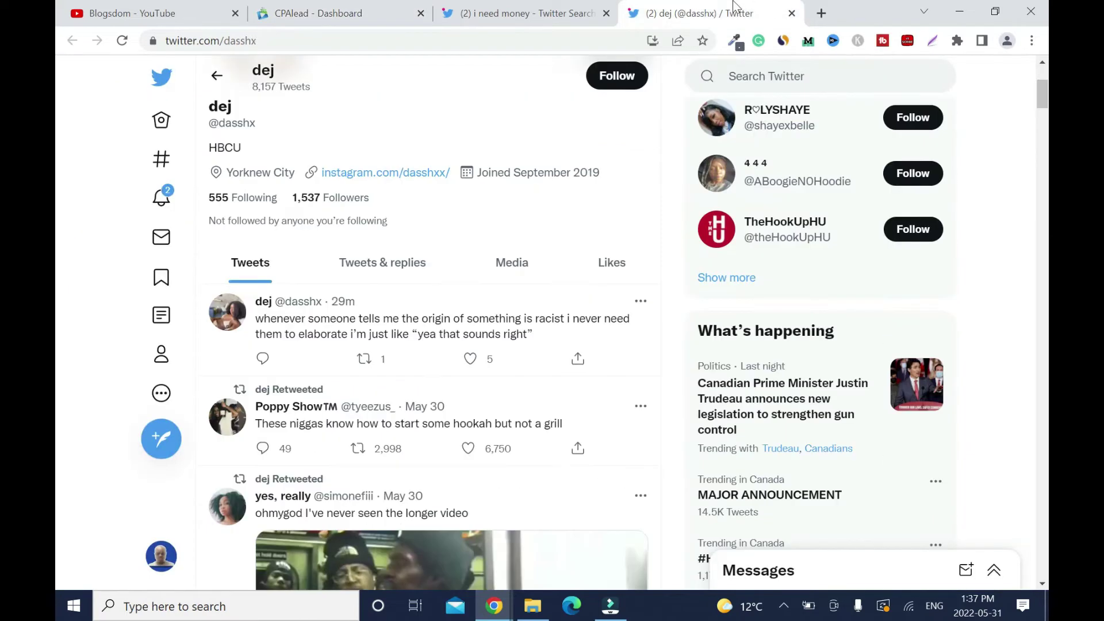
click(791, 13)
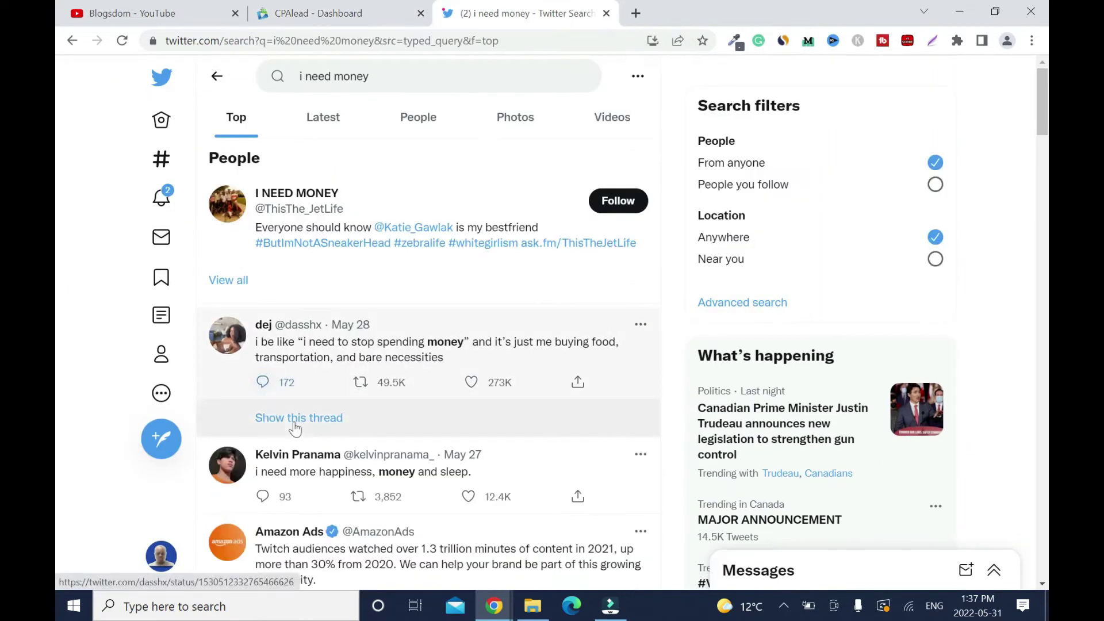
click(264, 385)
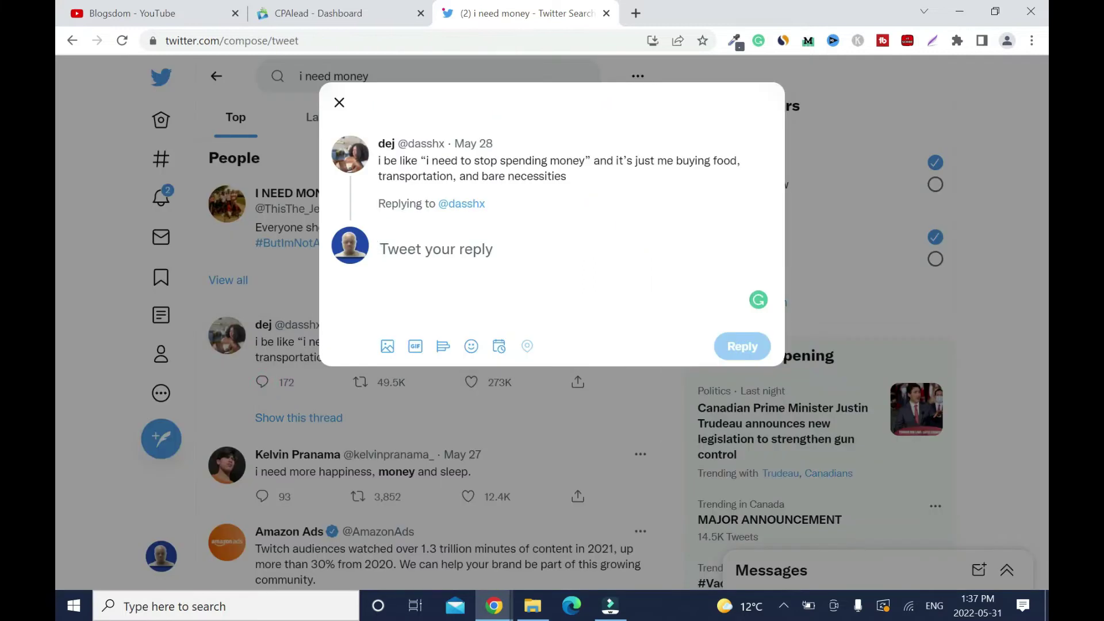
text(https://bit.ly/3z8wiB7)
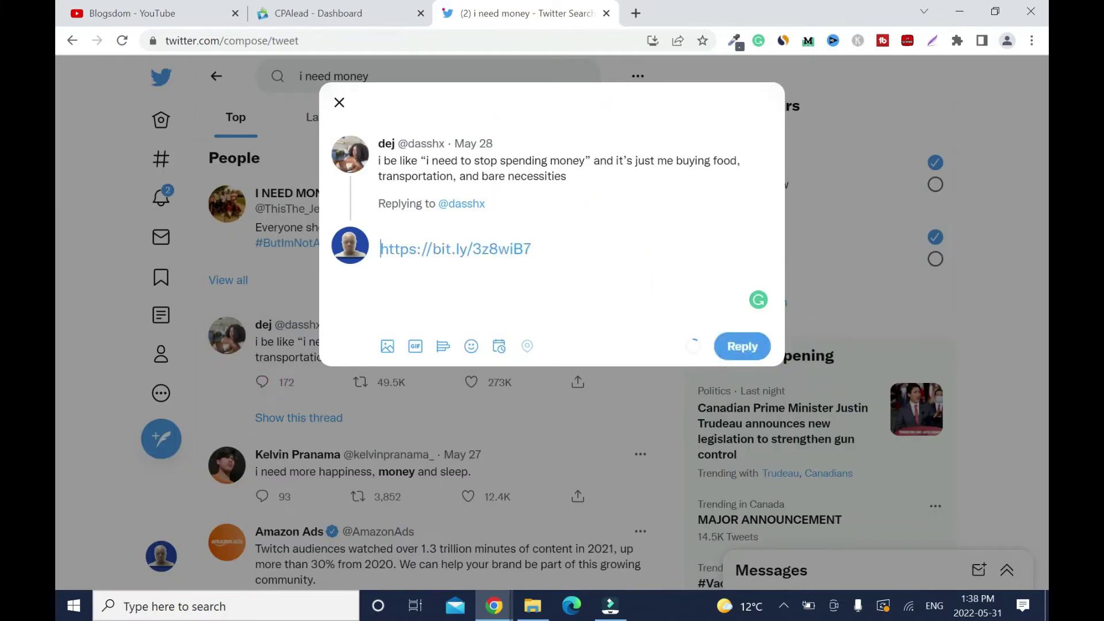
- Above the link, write 'It's really difficult to stop spending money these days.'
key(Return)
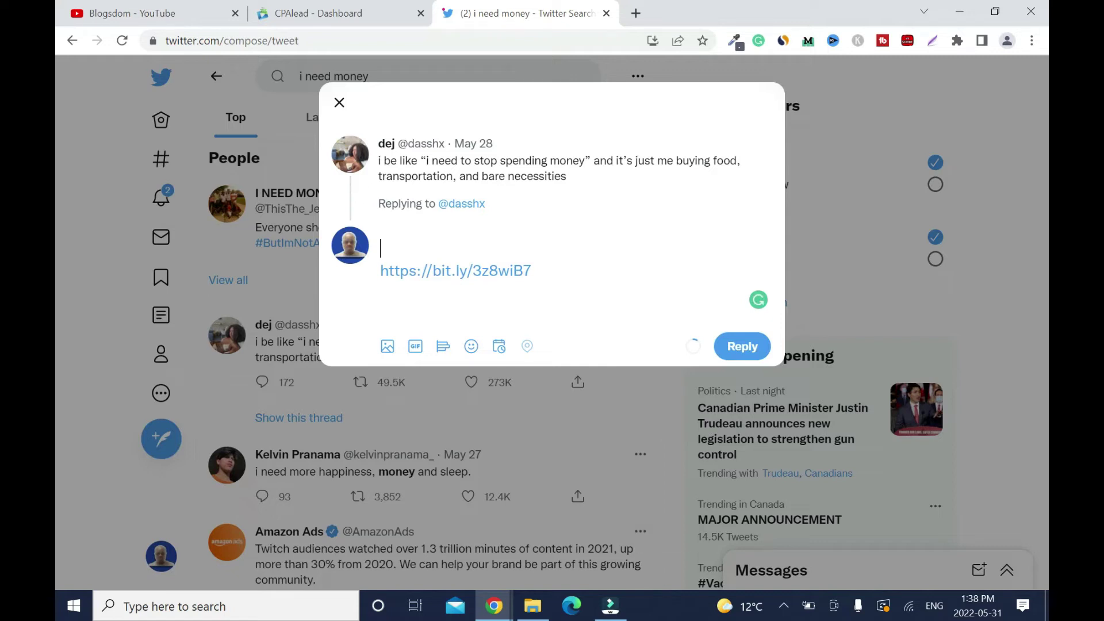
text(It's really diff)
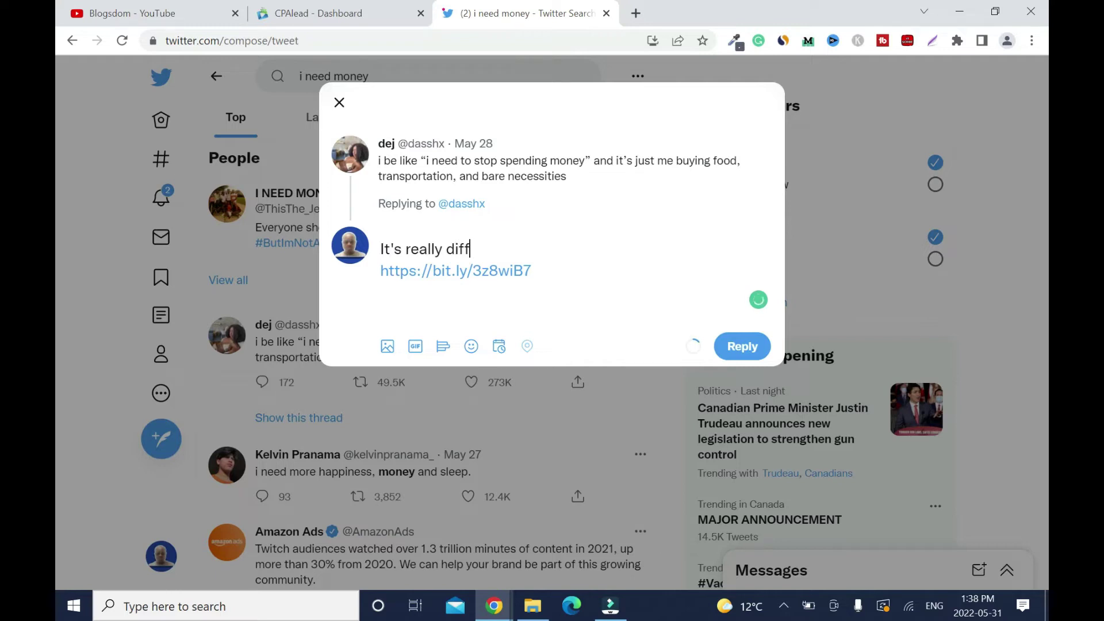
text(icult to stop spending money)
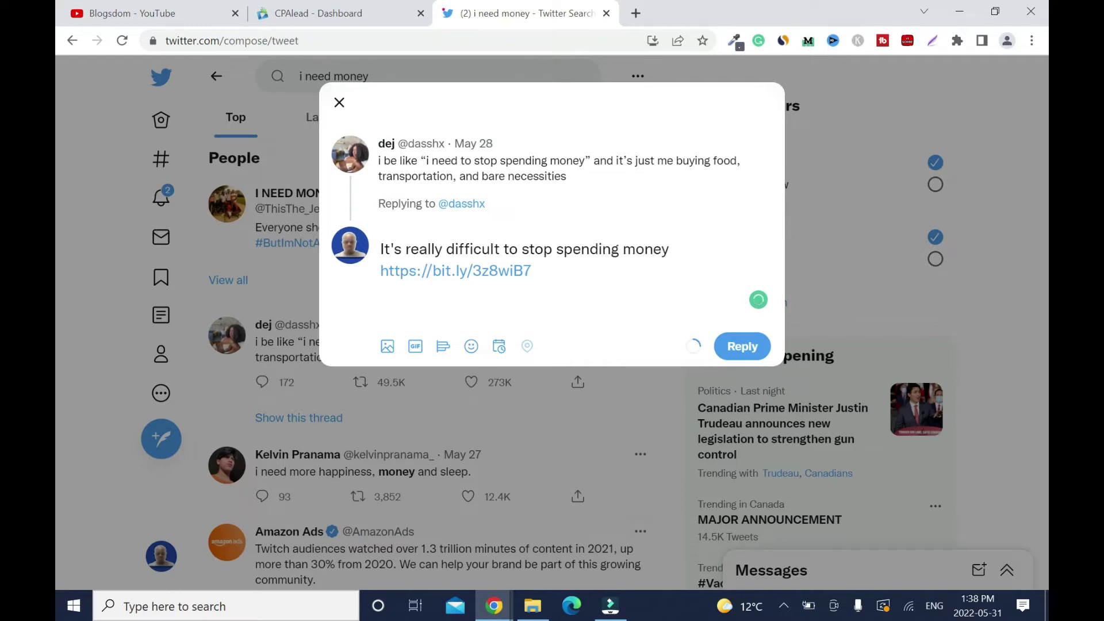
text( this days.)
click(688, 249)
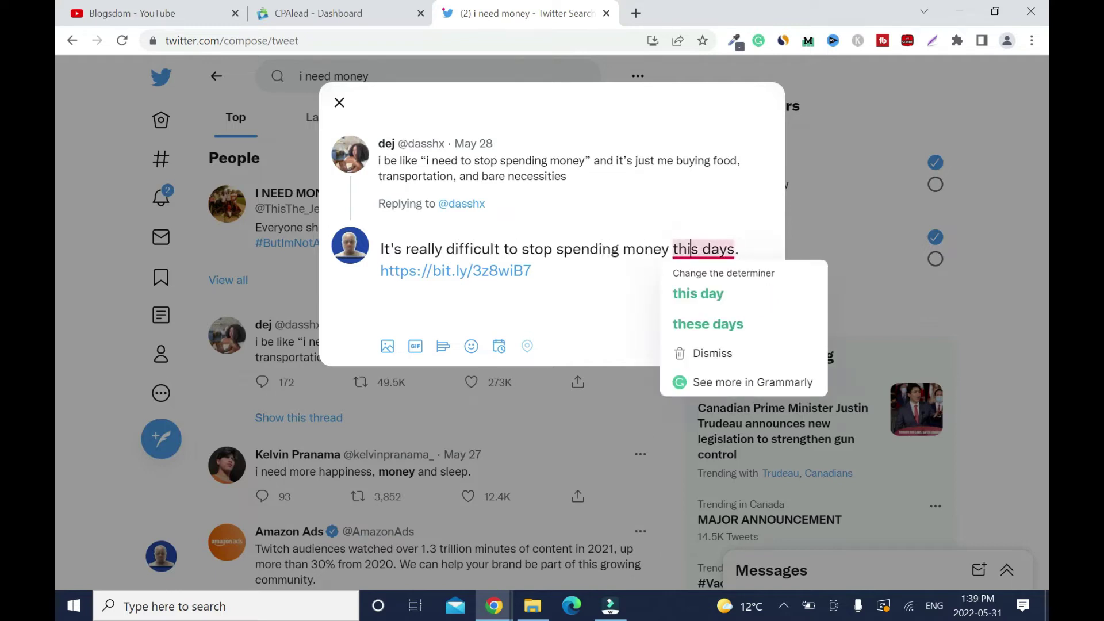
key(BackSpace)
text(s)
key(BackSpace)
key(BackSpace)
text(ese)
key(End)
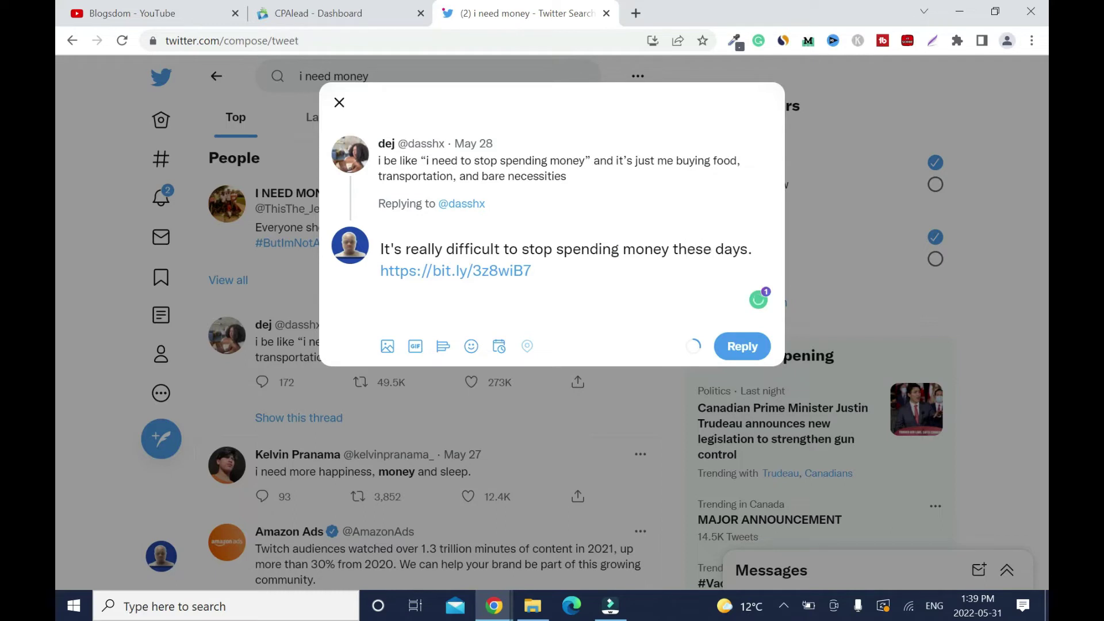
- Add the line 'But there's nothing wrong with spending money on basic needs.'
key(Return)
text(But there)
key(BackSpace)
text('s nothing)
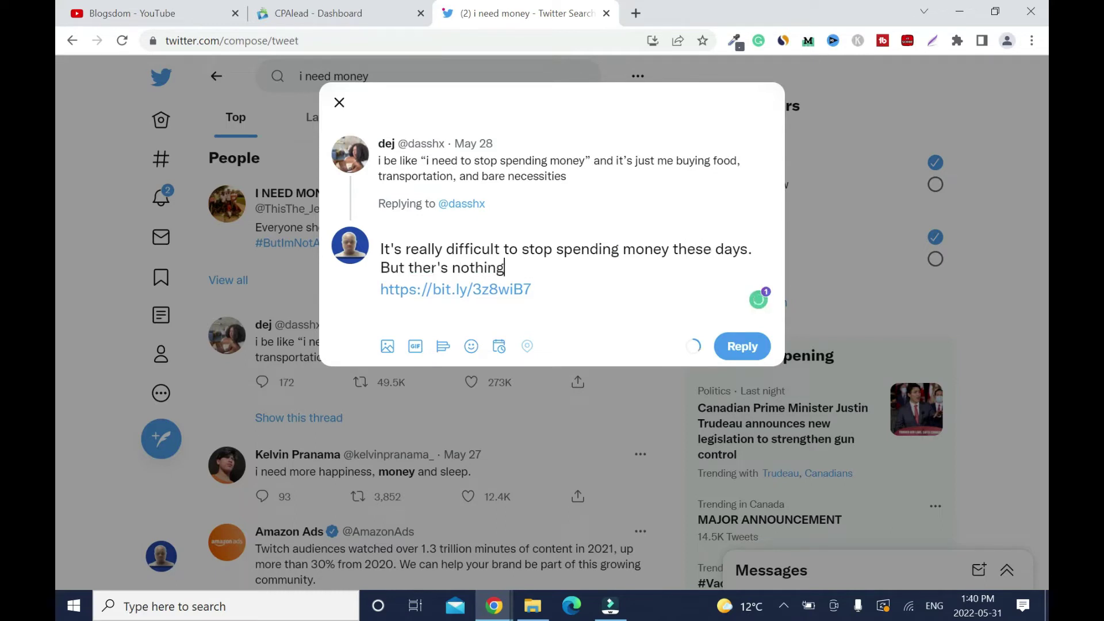
text( wrong spending money on basic needs.)
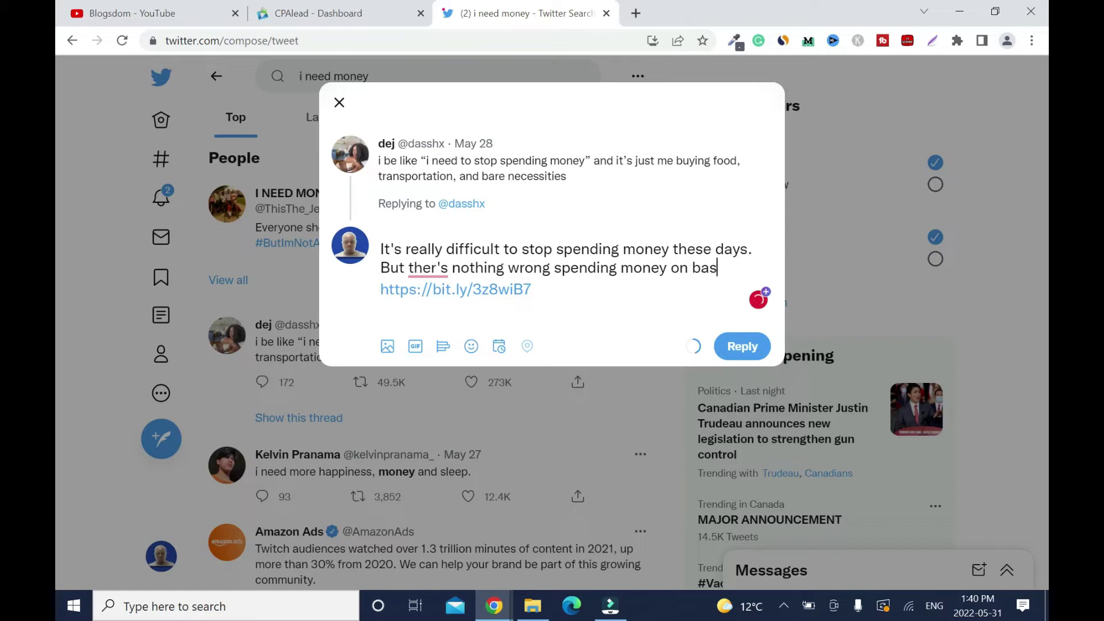
mouse_move(578, 268)
click(569, 382)
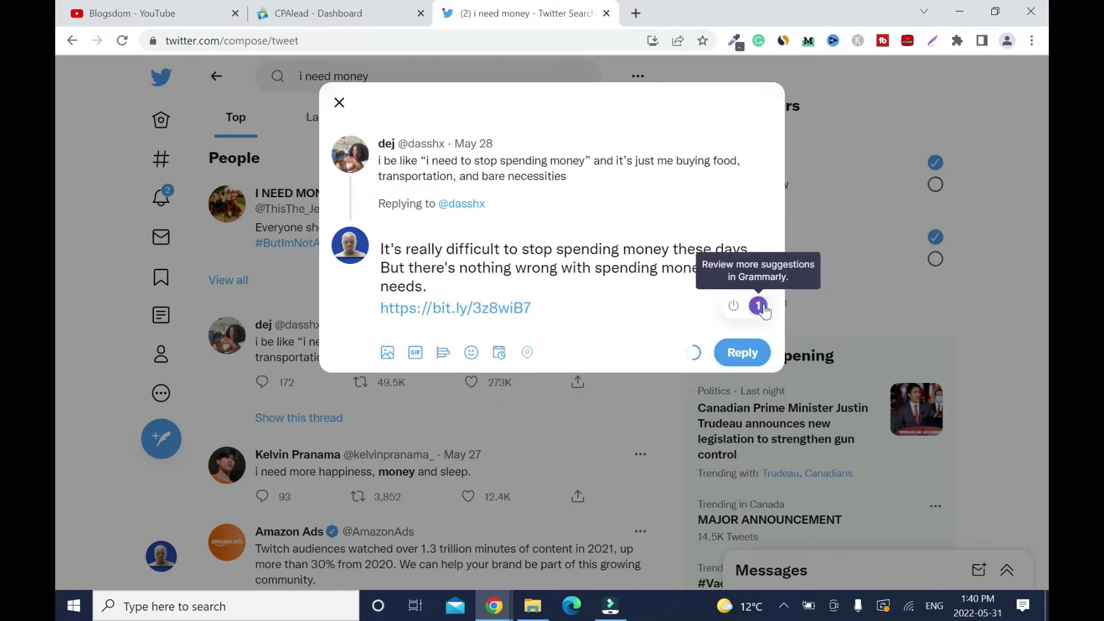
- Drop 'really', add 'Maybe the gift offer below might be of help!' and 'Check it out:', remove the preview
key(BackSpace)
key(BackSpace)
key(BackSpace)
key(BackSpace)
key(BackSpace)
key(BackSpace)
key(BackSpace)
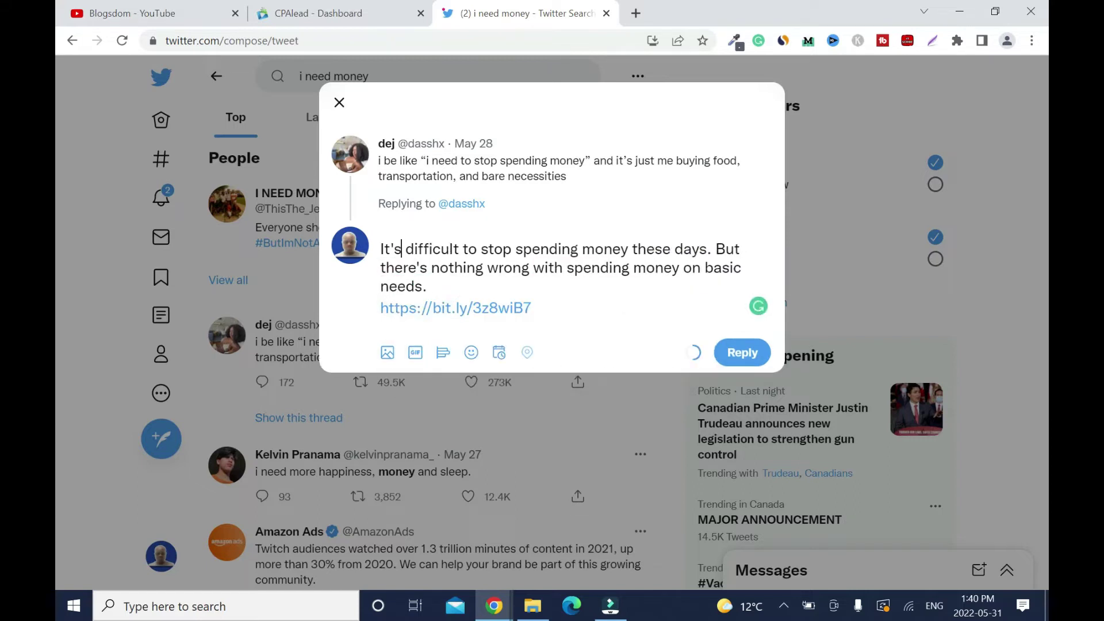
text(Maybe the gift offer below might )
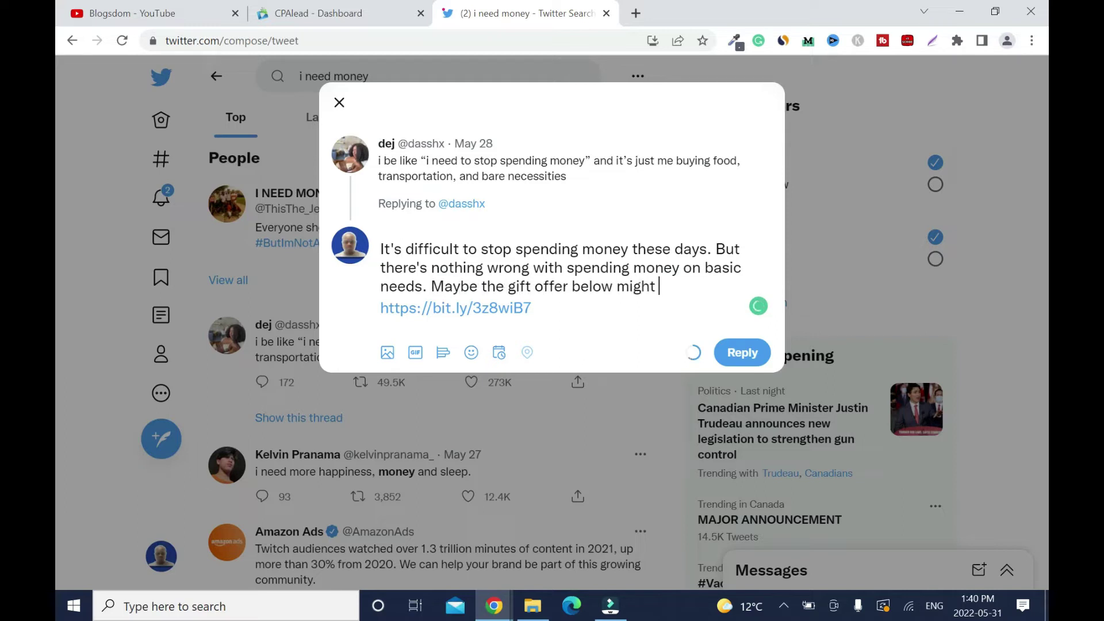
text(be of help!)
key(Right)
key(Return)
text(Check it out:)
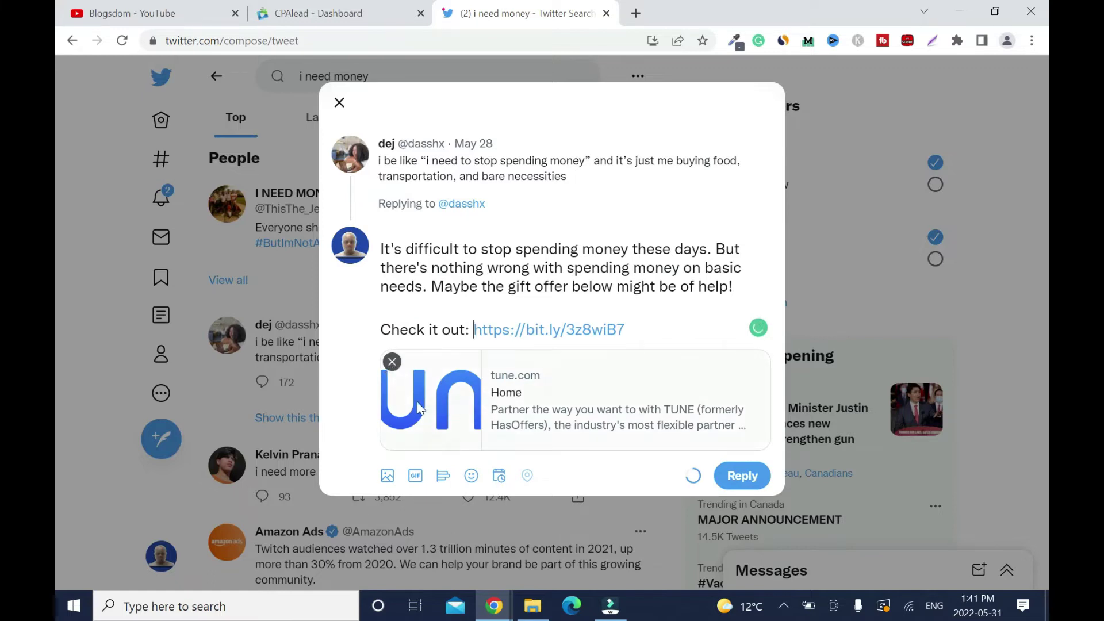
click(392, 361)
click(473, 330)
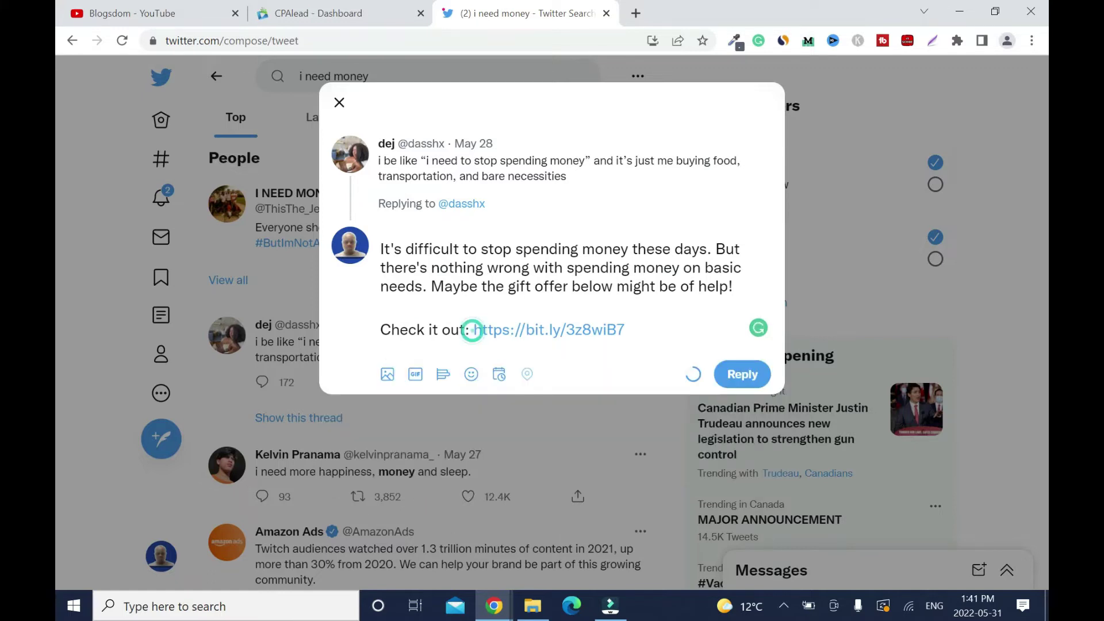
key(Left)
- Insert a pointing-right hand emoji before the Bitly link
right_click(475, 333)
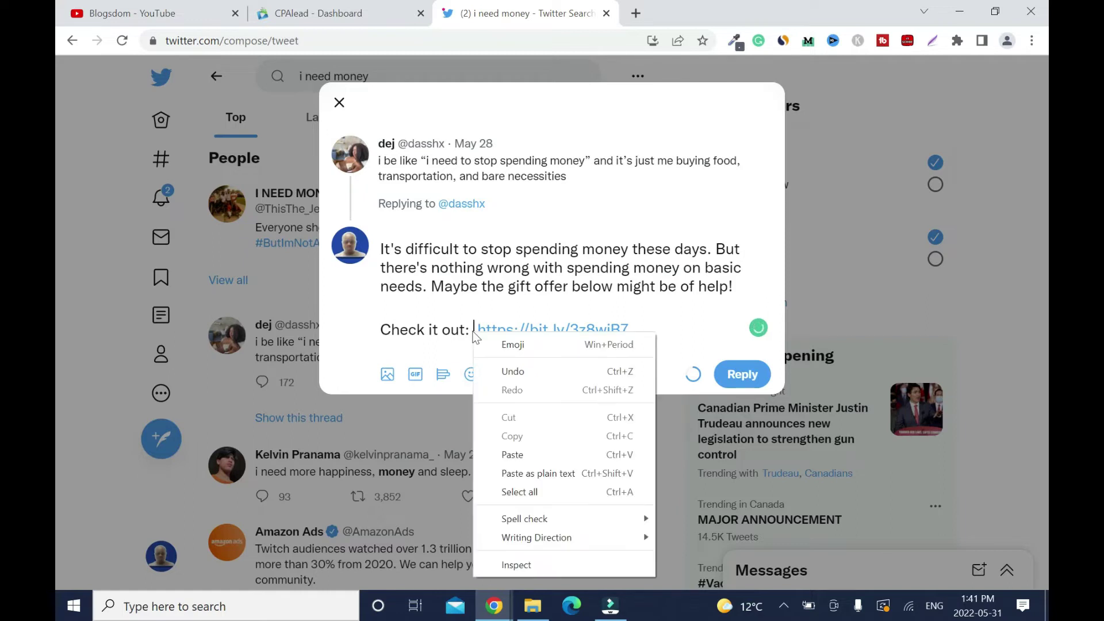
click(500, 345)
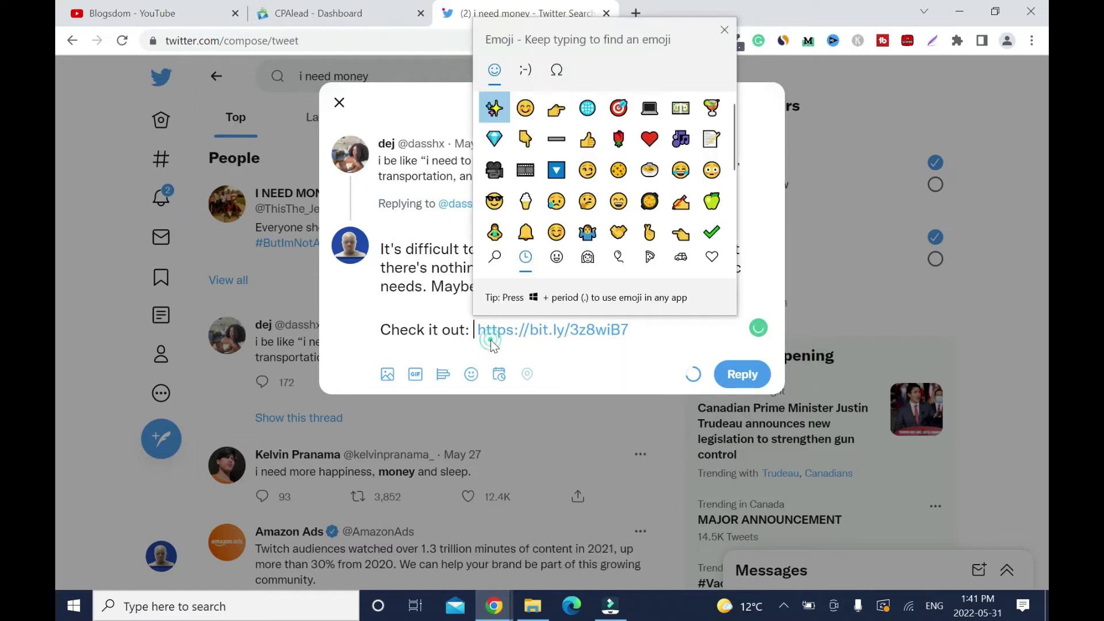
click(556, 108)
click(662, 327)
- Add a note that the offer is US-only and needs an Android device, then #money #giftcard
key(Return)
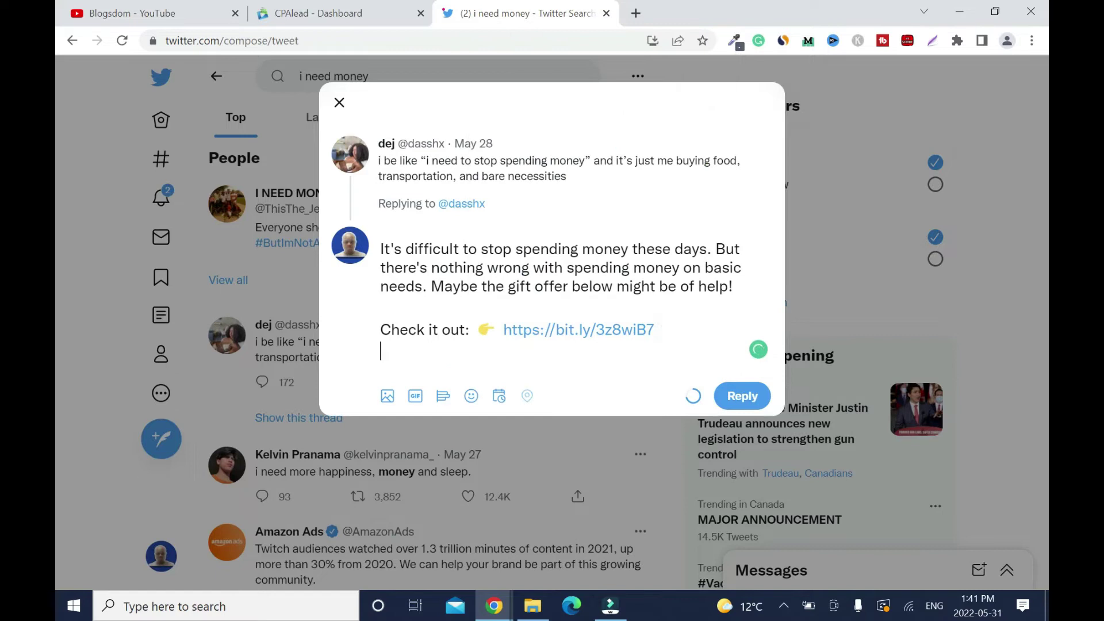
text(By t)
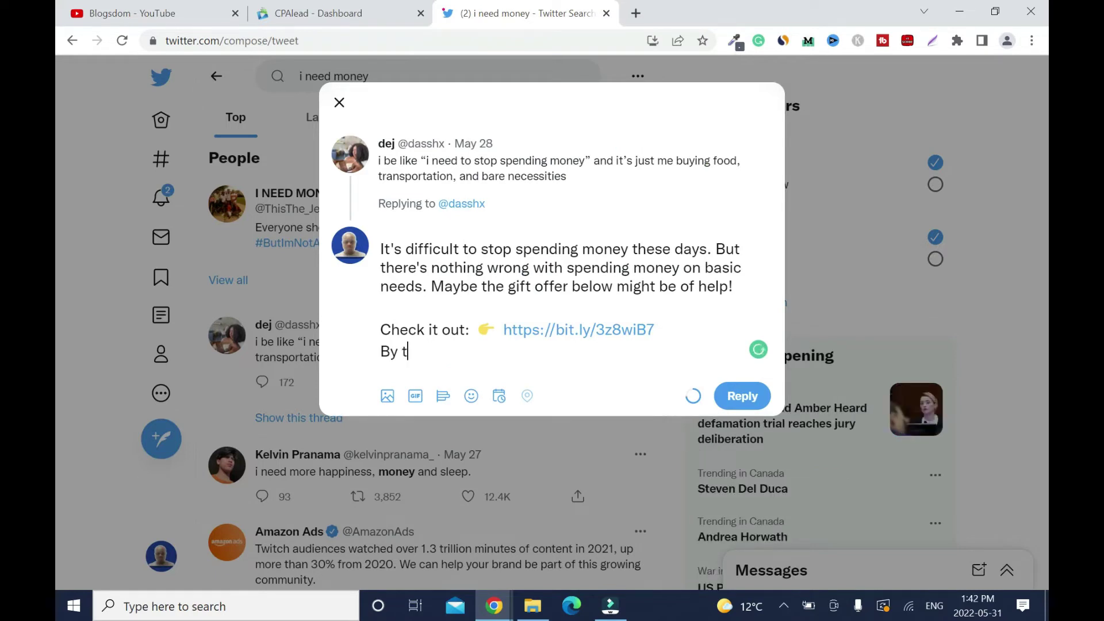
text(he way, this offer is only good )
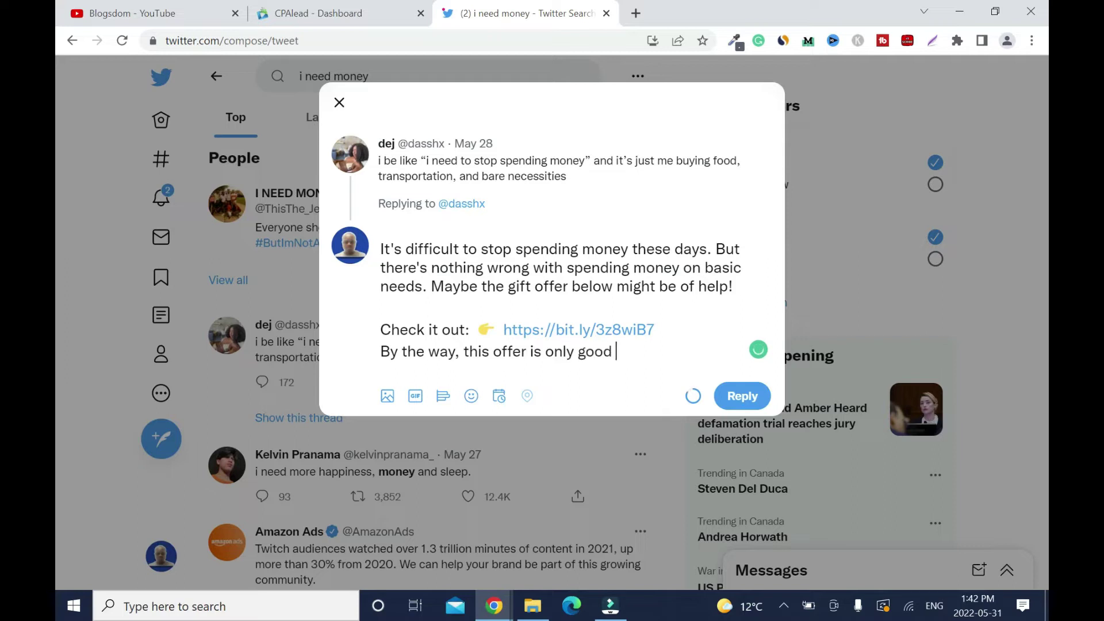
text(for United Sta)
text(tes)
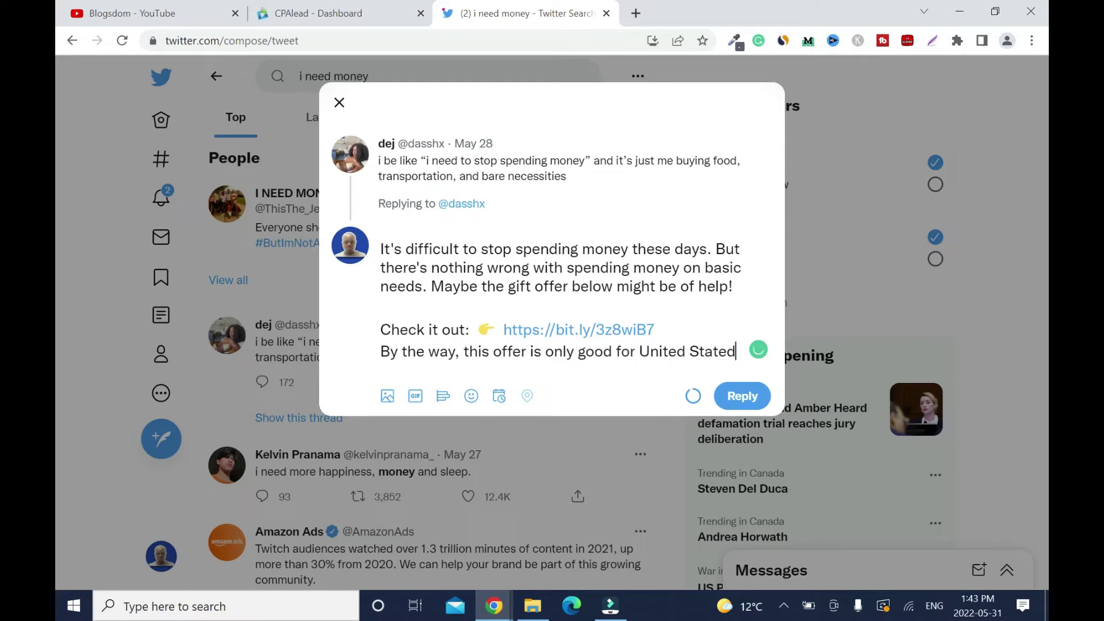
text( (US), AND)
key(BackSpace)
key(BackSpace)
key(BackSpace)
key(BackSpace)
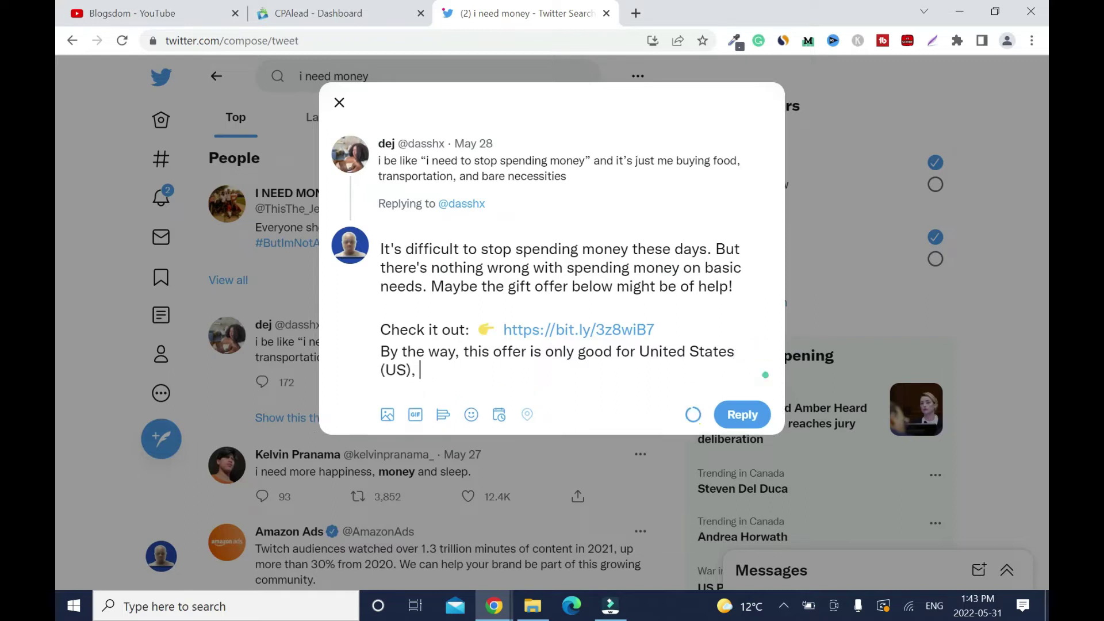
text(and )
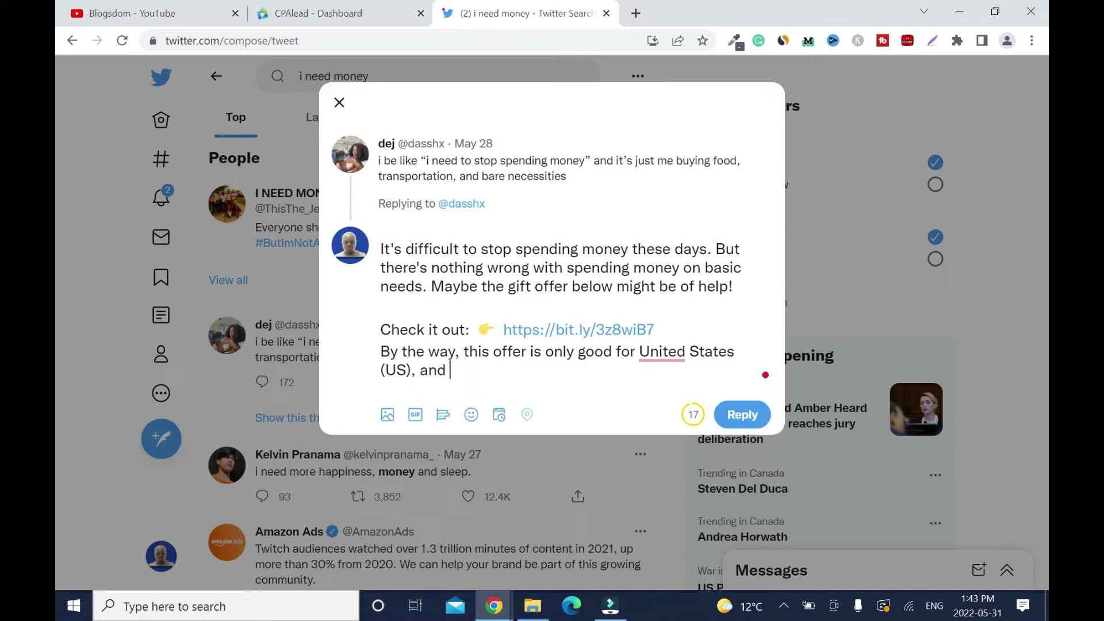
text(you need an Androi)
text(d device to access it.)
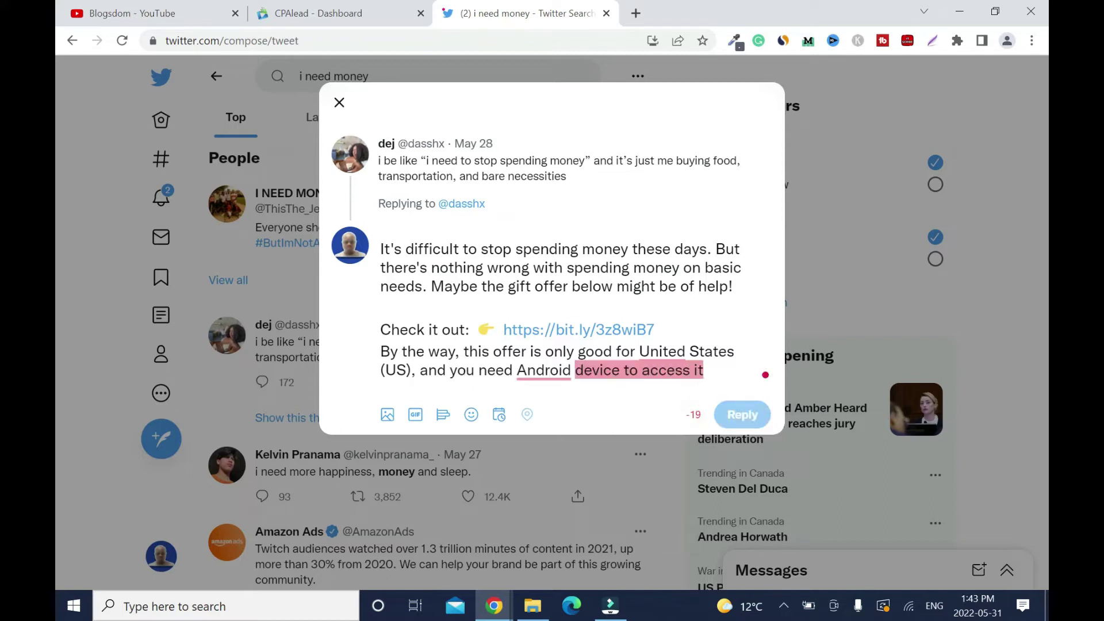
key(Return)
key(Return)
text(#money #giftcard)
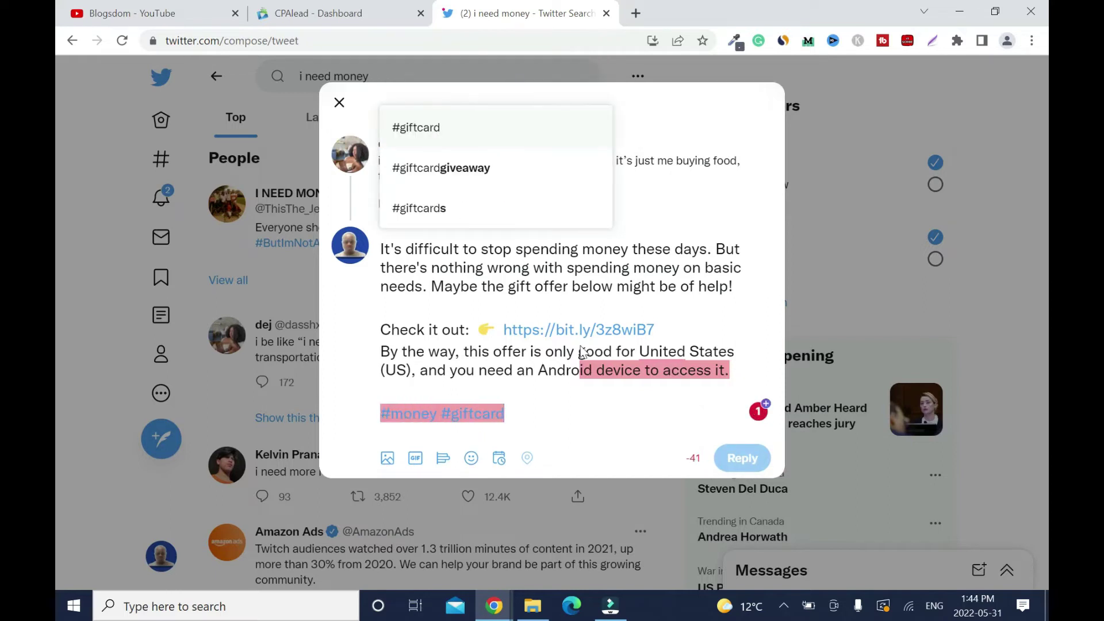
- Reword the note to start 'United States (US) only', dropping 'By the way' and the comma
double_click(595, 352)
drag(637, 351, 380, 351)
key(BackSpace)
key(Delete)
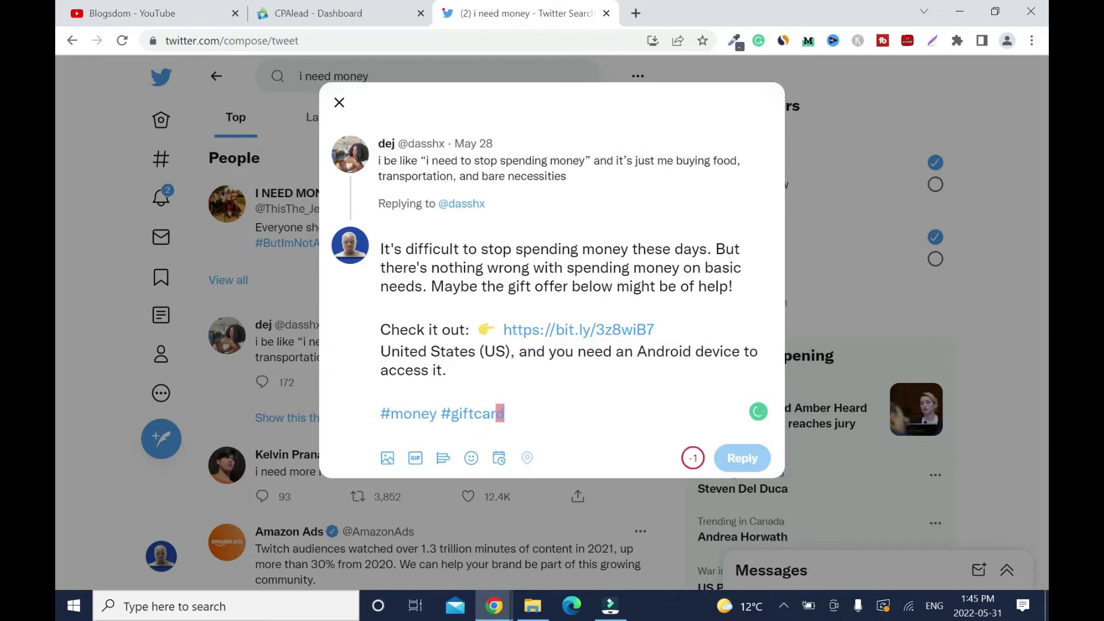
click(512, 351)
text(only)
key(Delete)
click(544, 412)
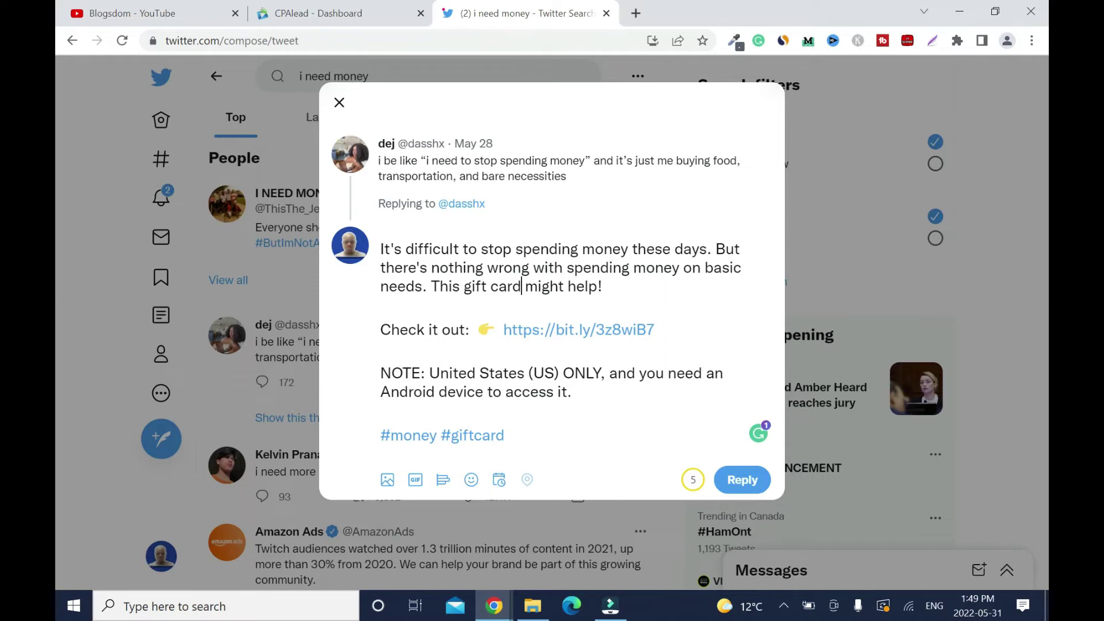
- Post the gift card reply and view it in the original tweet's thread
click(741, 480)
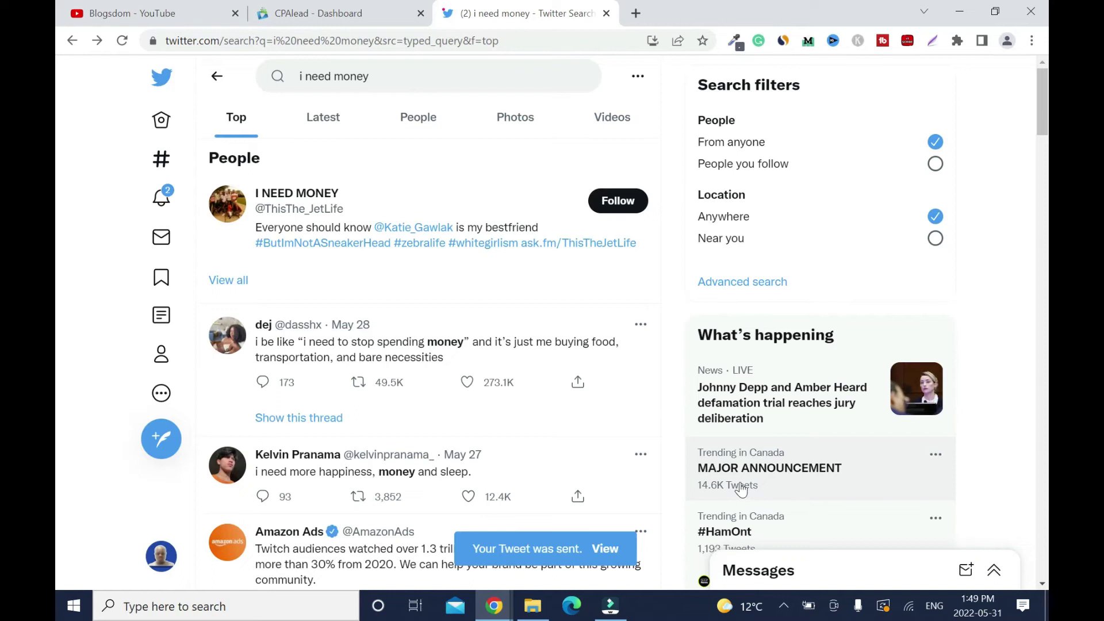
click(267, 386)
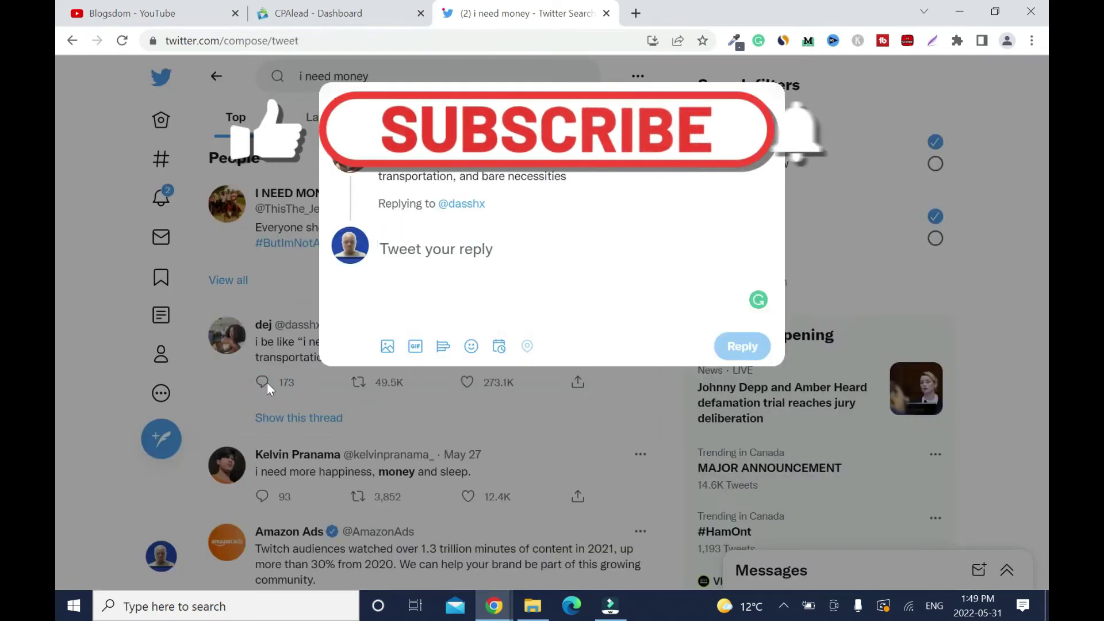
click(316, 419)
click(316, 419)
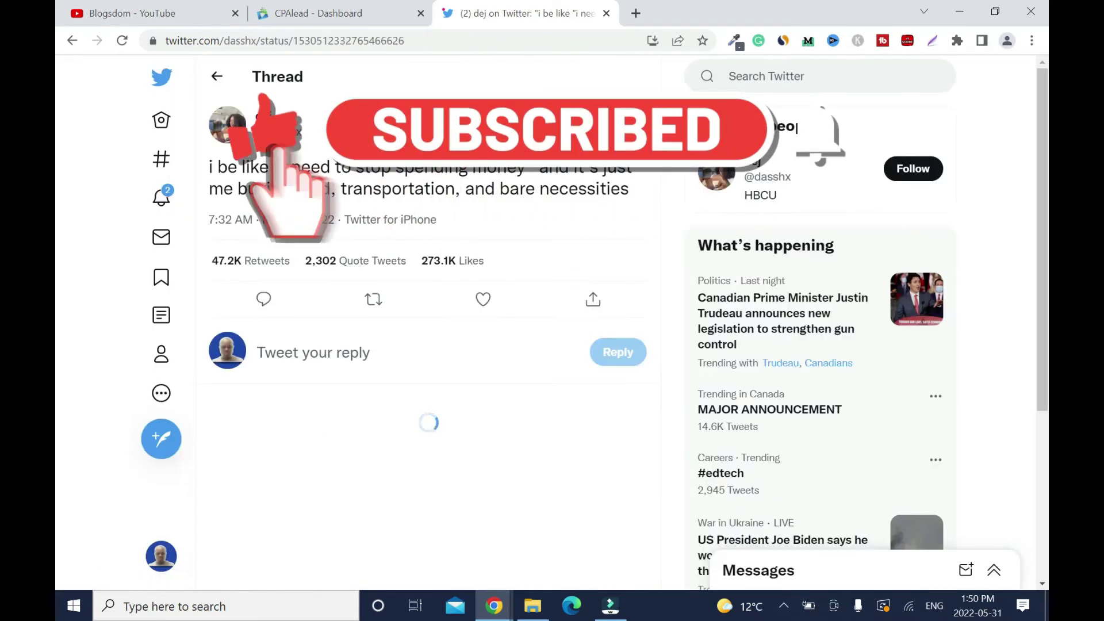
scroll(316, 418, down, 2)
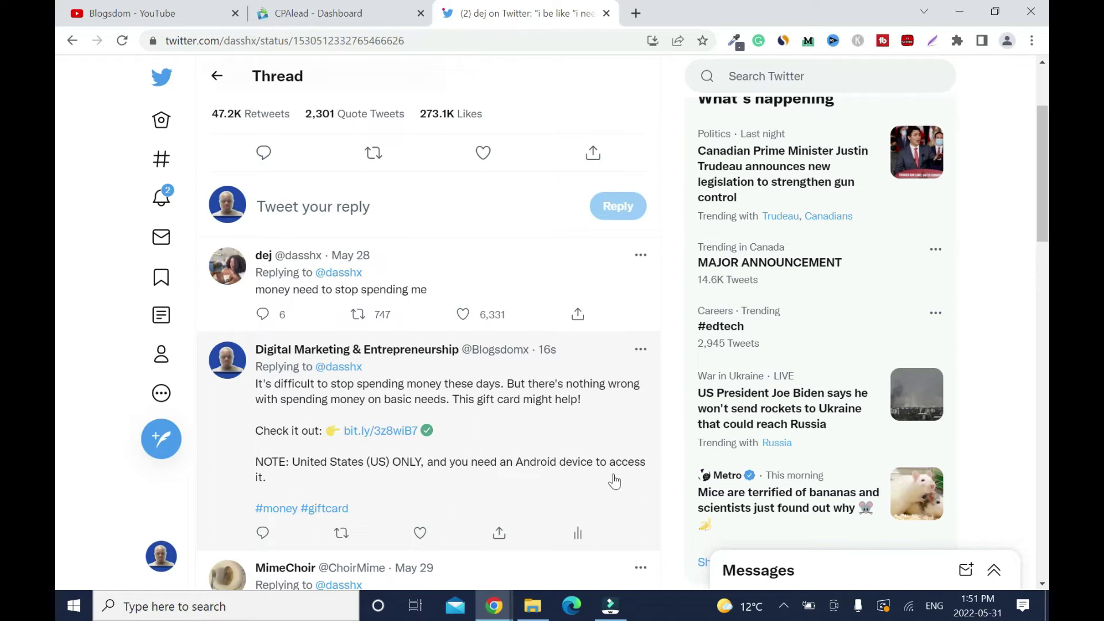
- Check the offer's affiliate link on the CPAlead dashboard, then return to Twitter
click(318, 8)
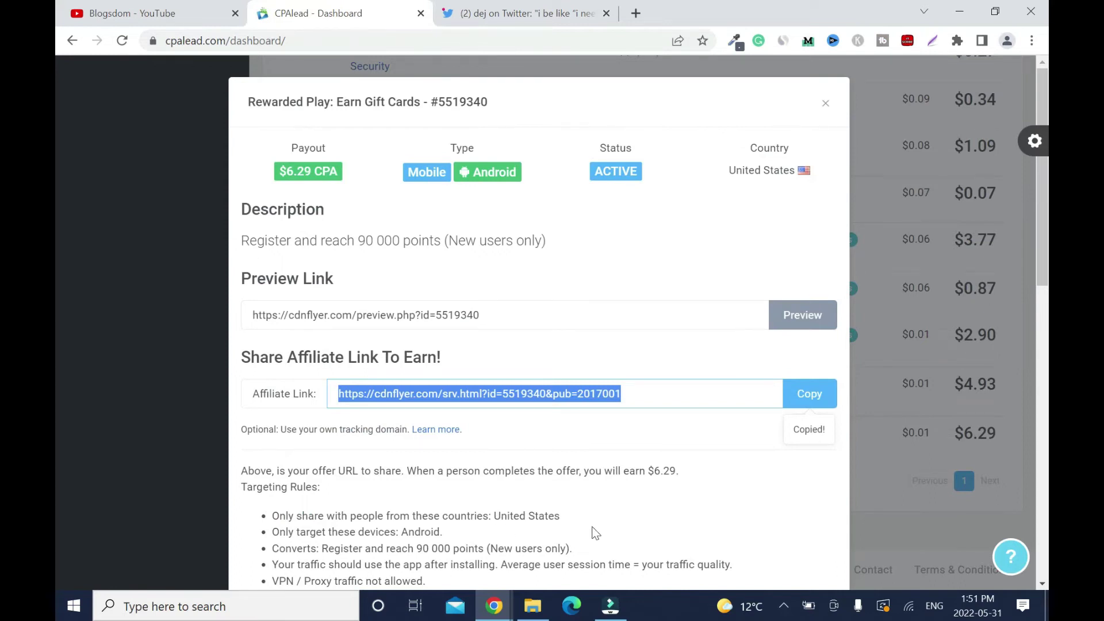
click(529, 19)
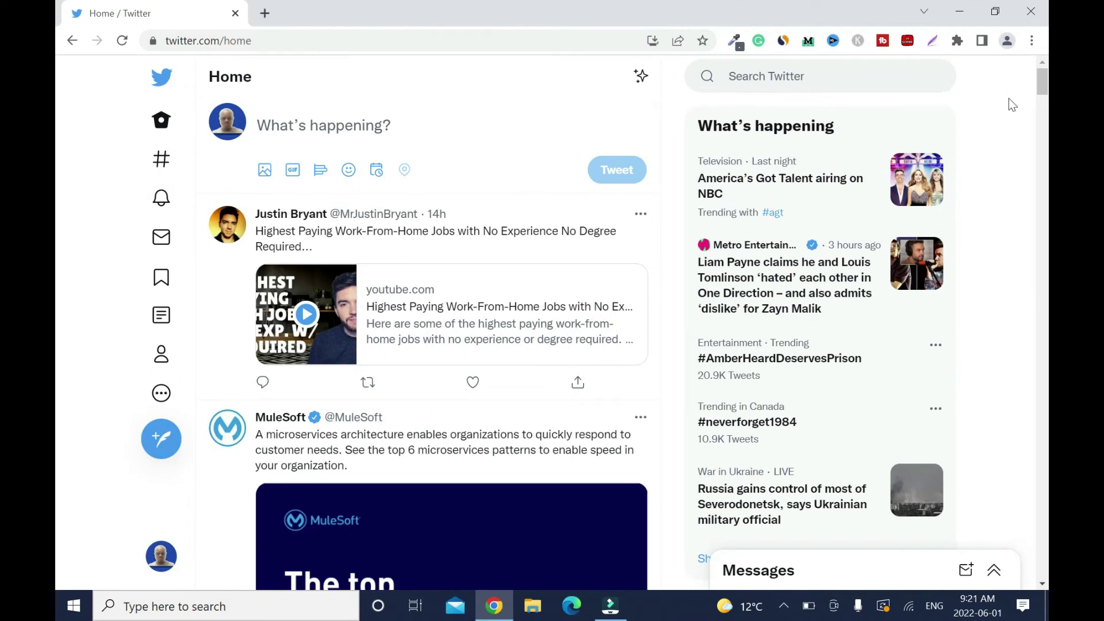
- Search Twitter for 'i want money' and scroll the results
click(729, 76)
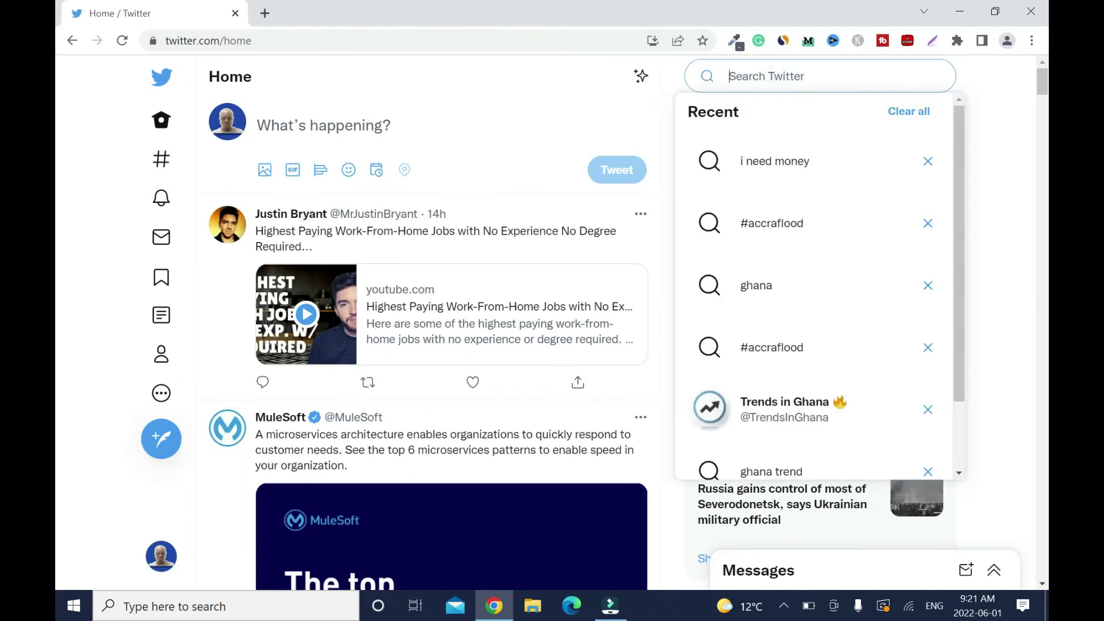
text(i want )
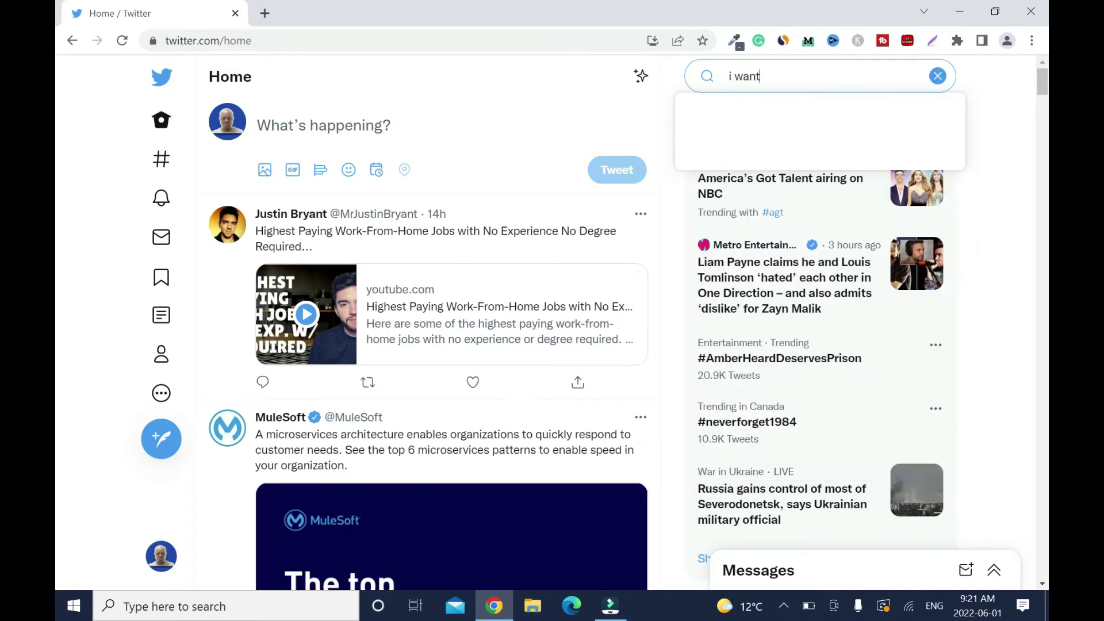
text(money)
key(Return)
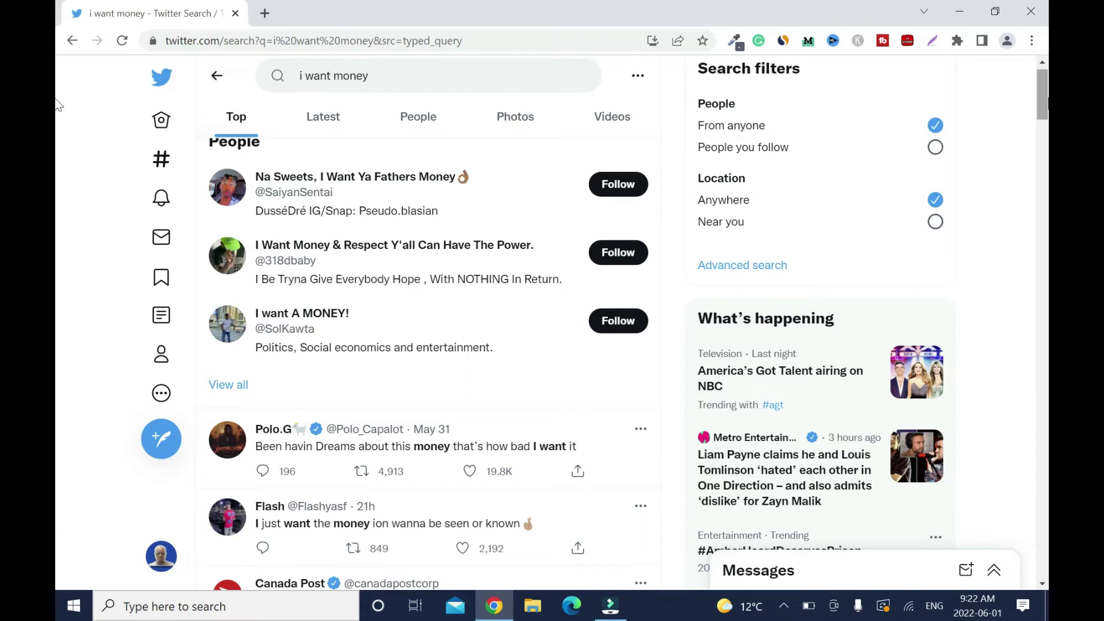
scroll(58, 106, down, 2)
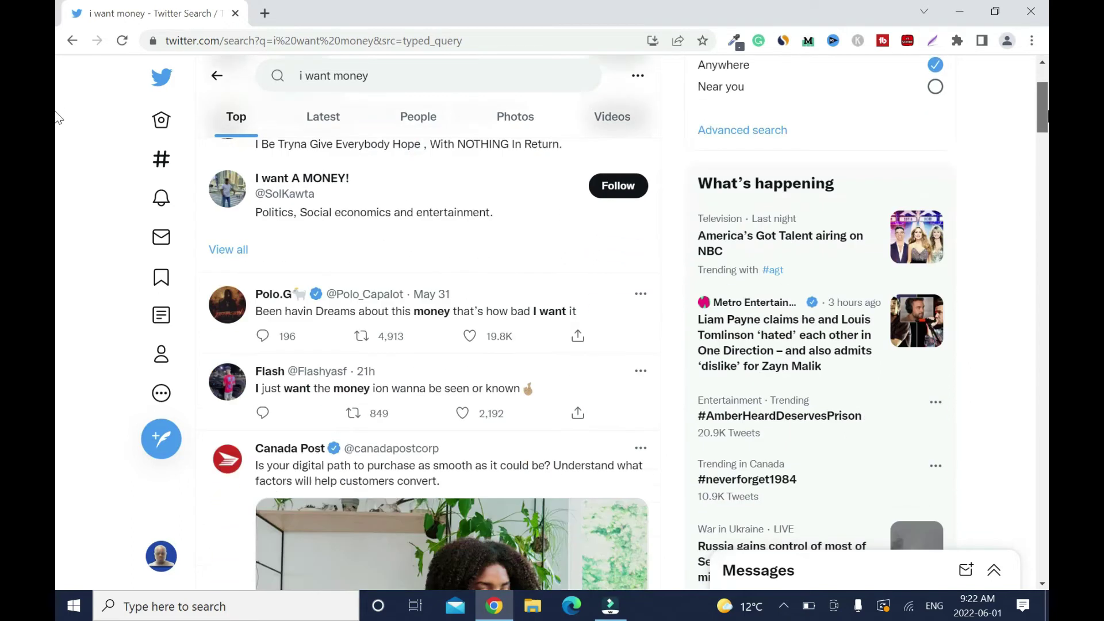
- Switch the 'i want money' results to Latest and scroll through the newest tweets
scroll(316, 115, up, 3)
click(317, 120)
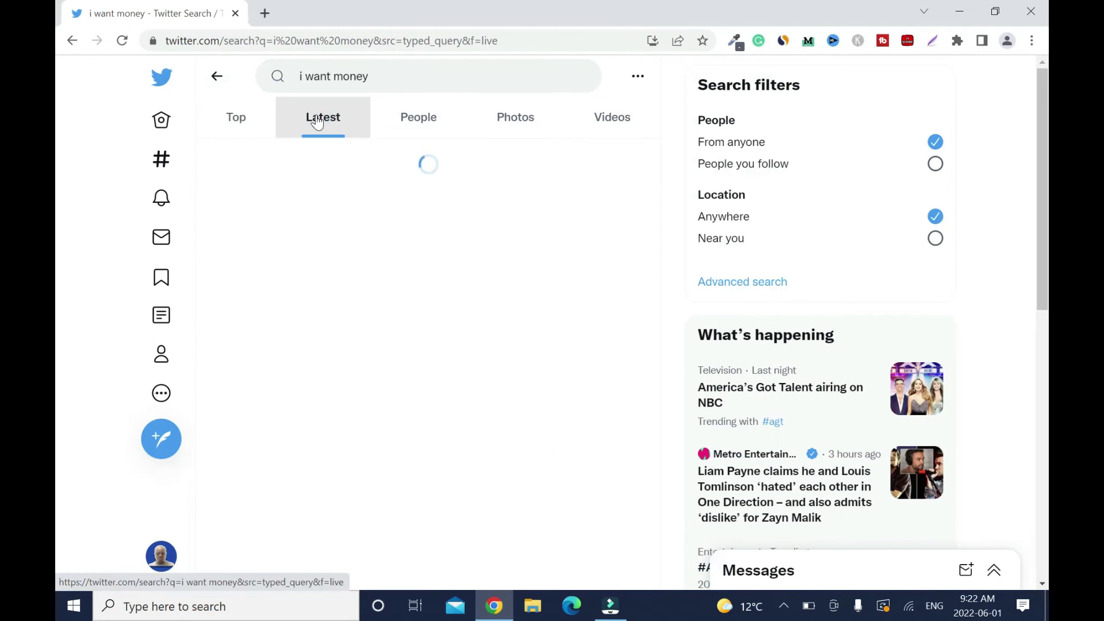
scroll(58, 94, down, 10)
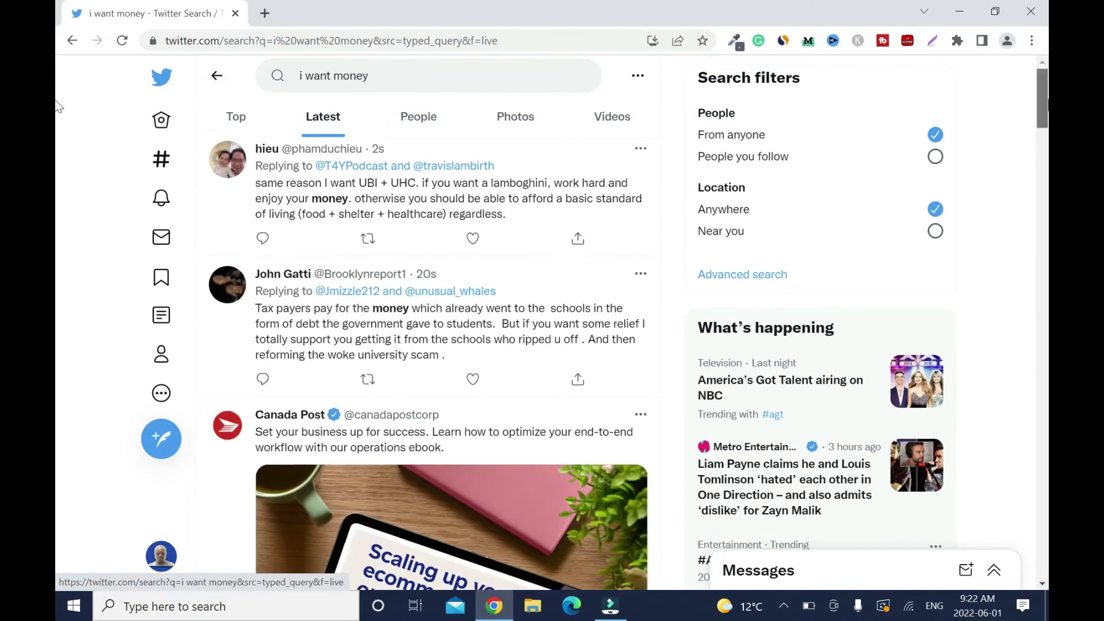
scroll(58, 210, down, 8)
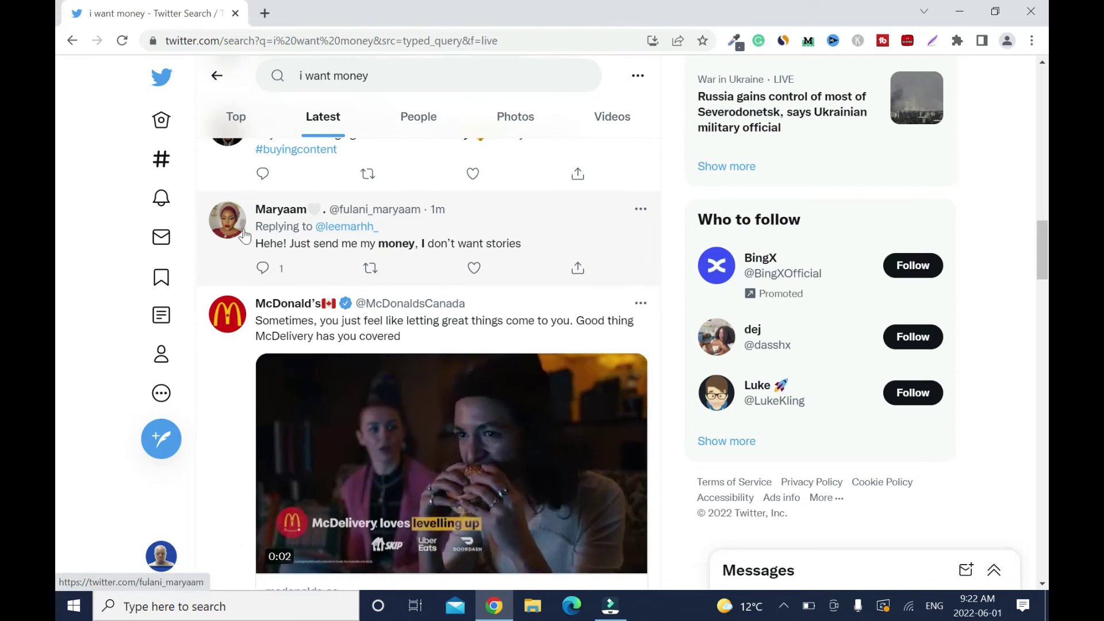
- Open a user's profile in a new tab, view it, then close it and keep scrolling
mouse_move(238, 230)
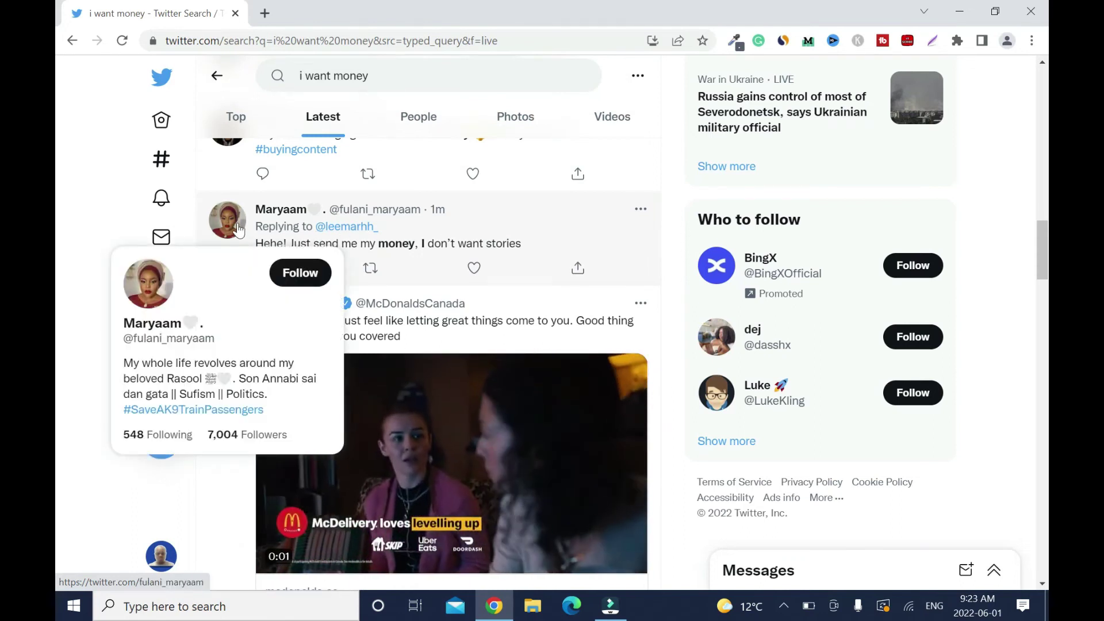
right_click(238, 226)
click(305, 236)
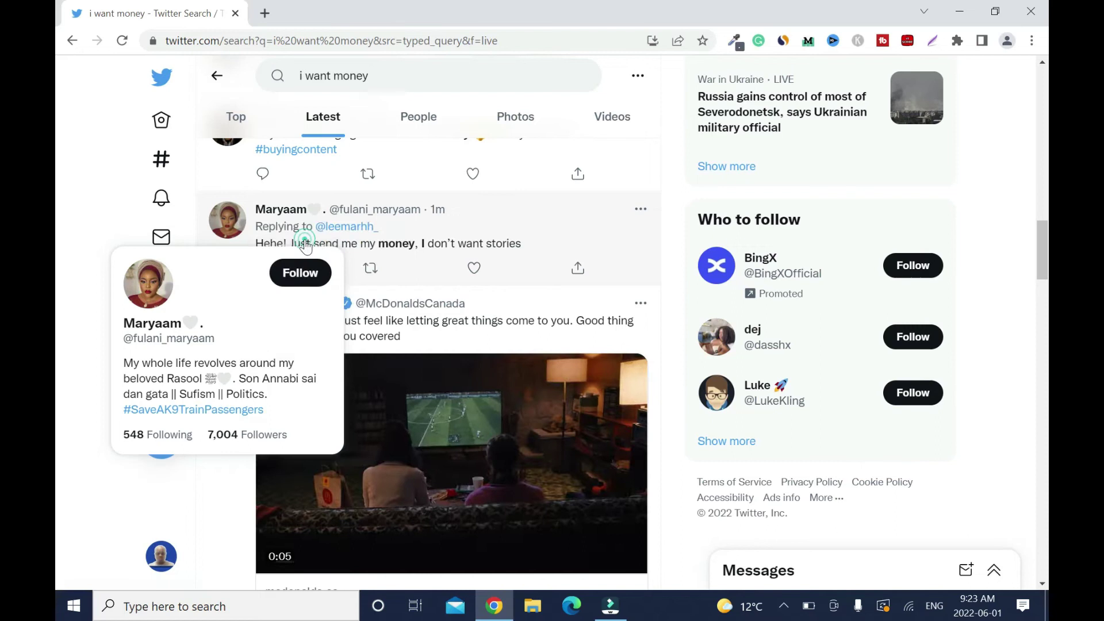
click(339, 13)
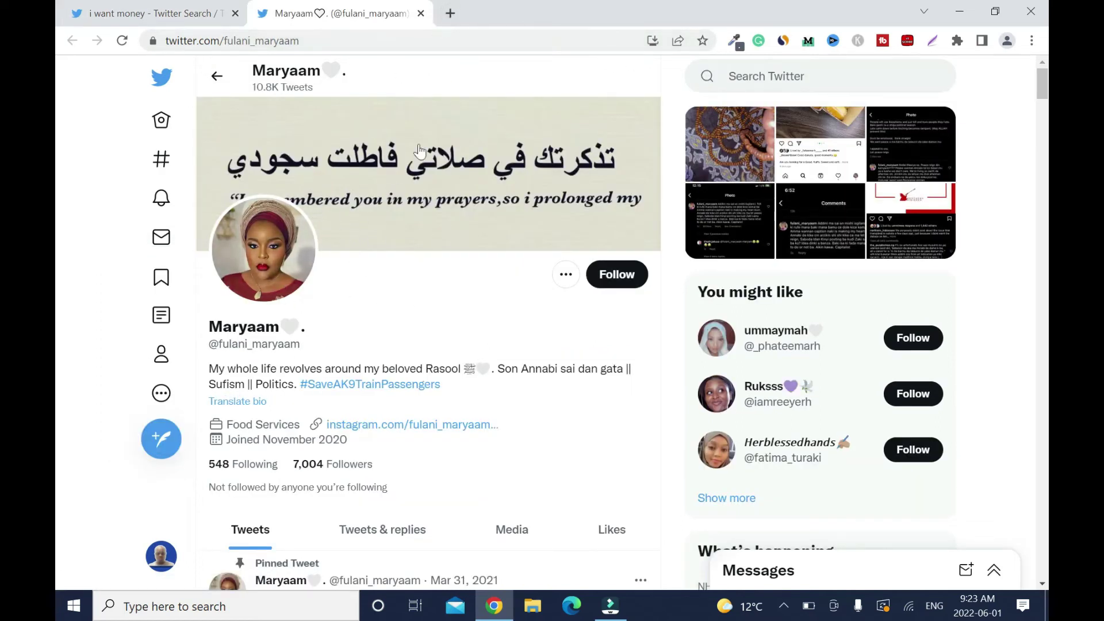
click(421, 16)
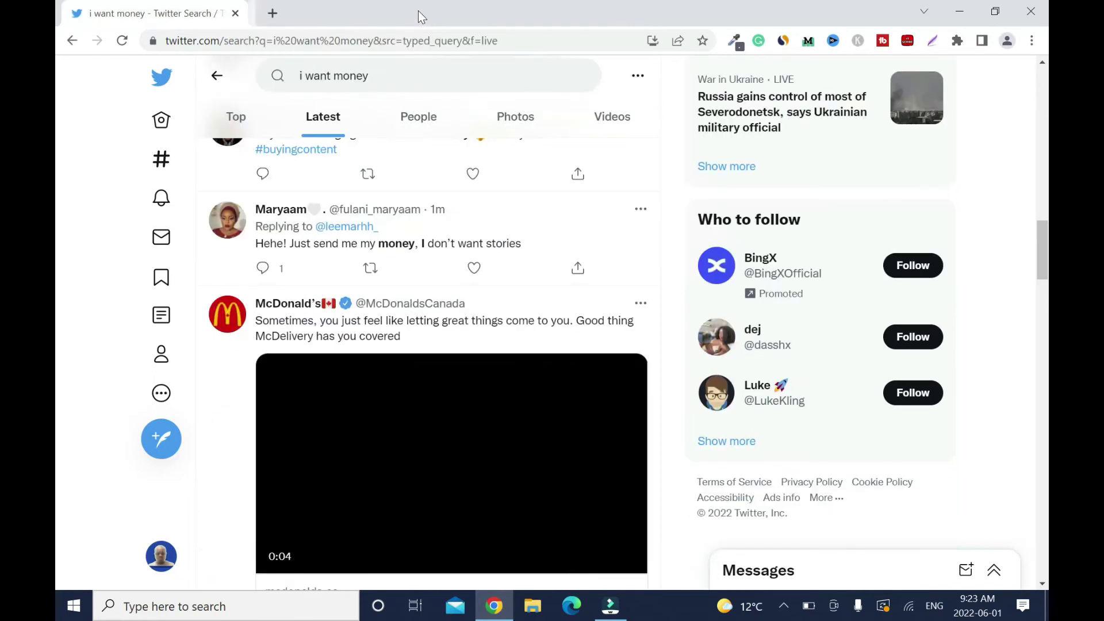
scroll(279, 386, down, 5)
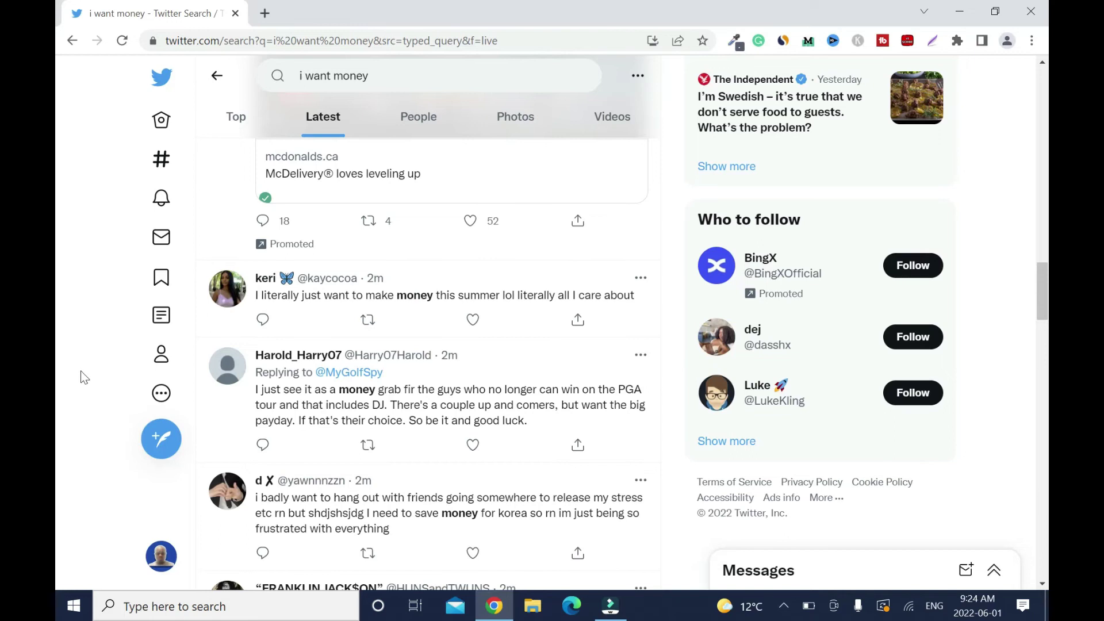
- Open another user's profile in a new tab and discard an unfinished 'houst' Google search tab
mouse_move(215, 297)
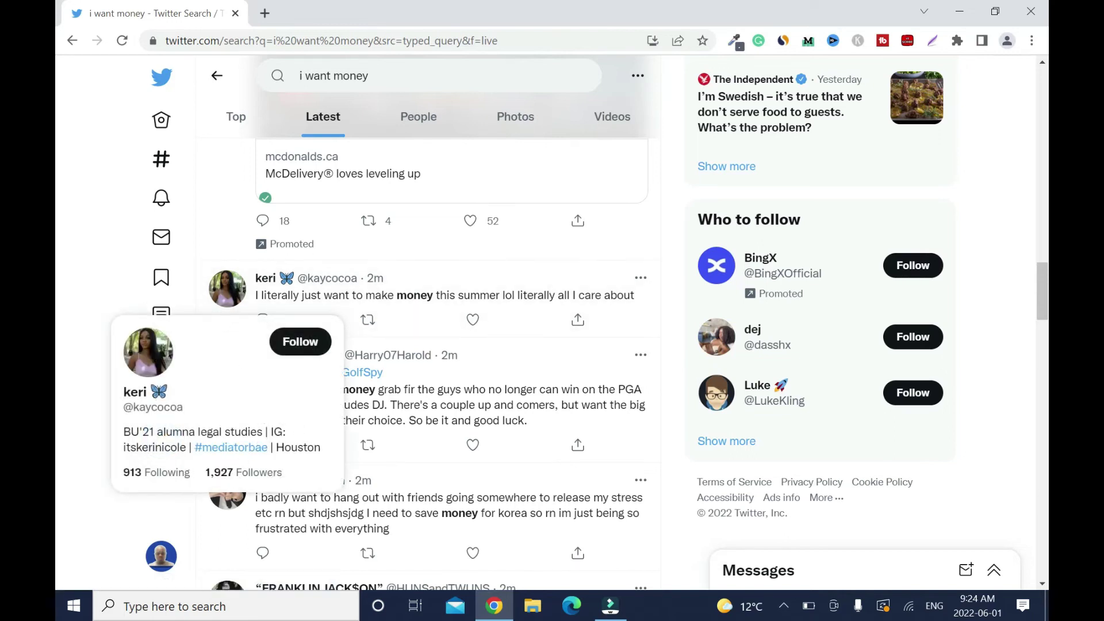
ctrl+shift+click(136, 391)
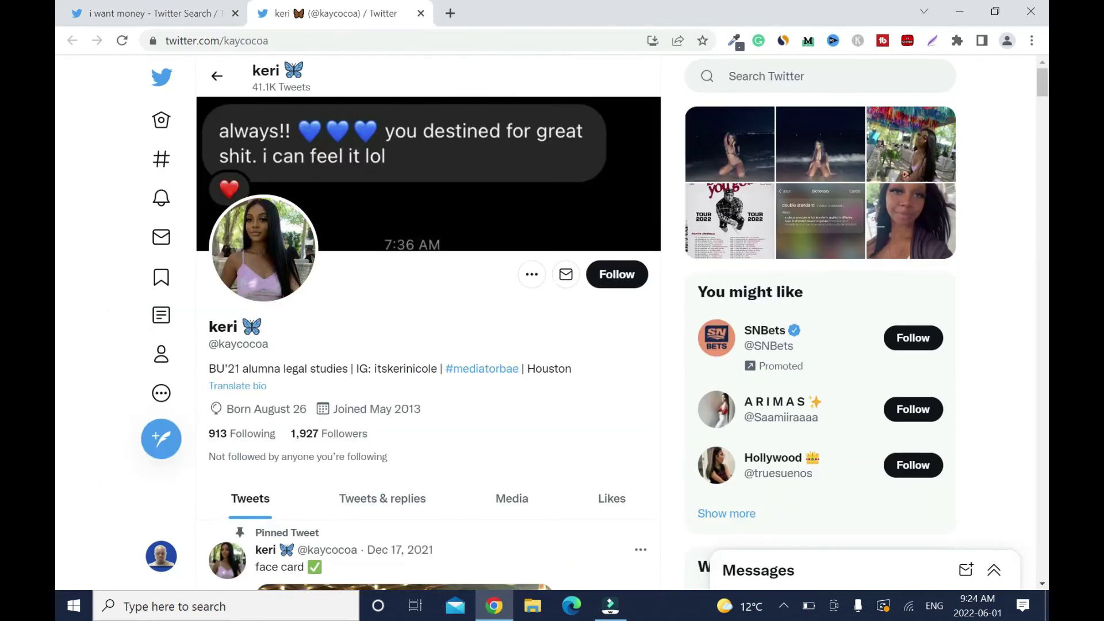
click(450, 13)
click(472, 322)
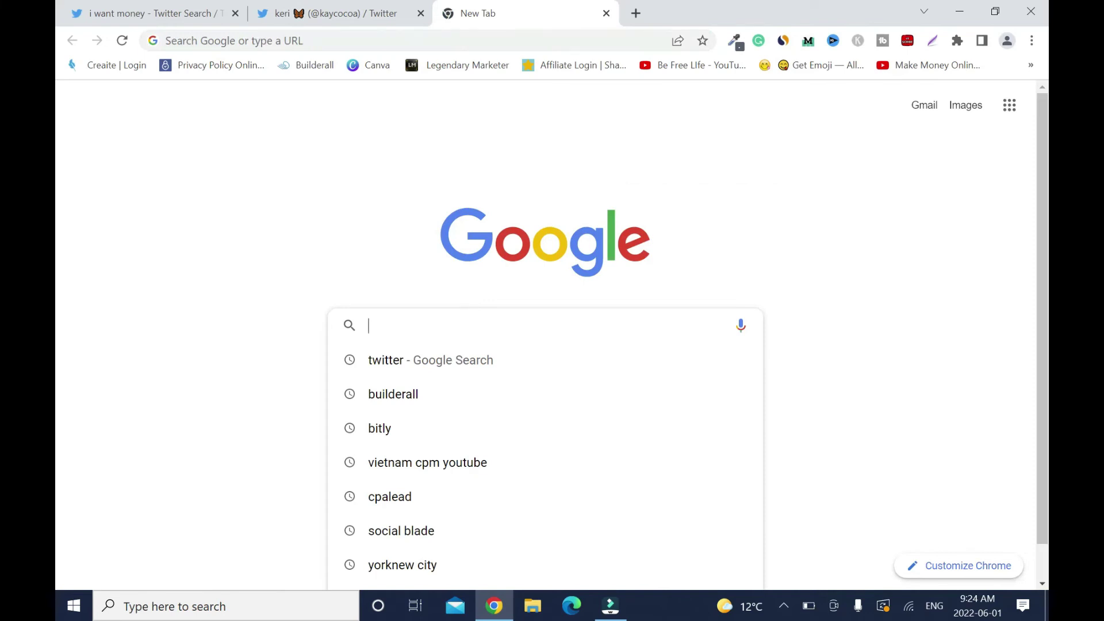
text(houst)
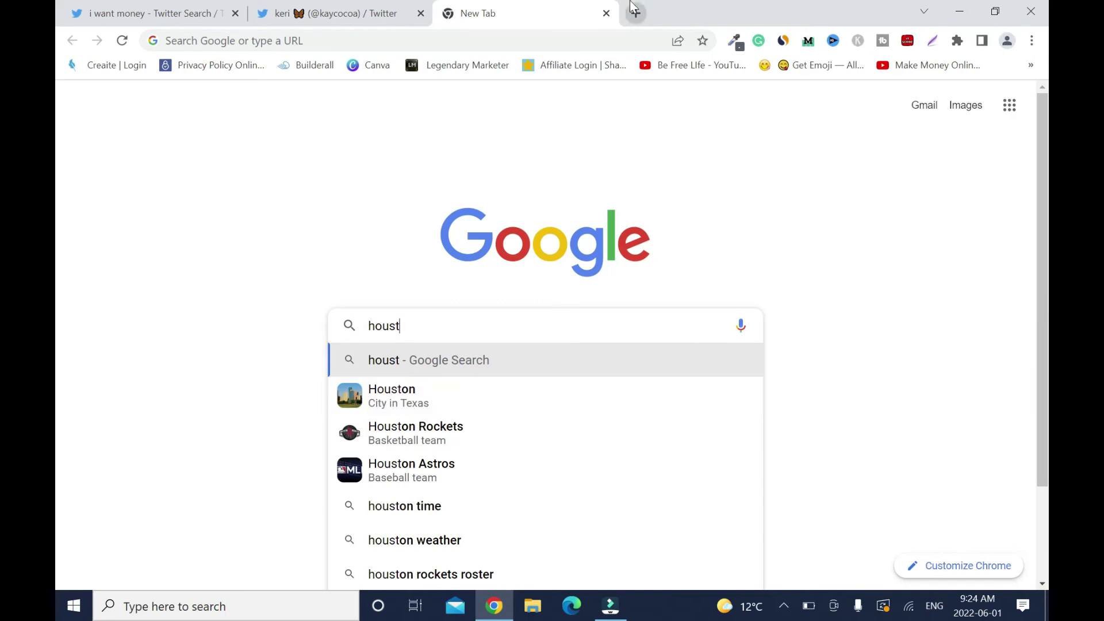
click(606, 13)
- Reply 'Go, girl... Money is always good Maybe this gift card might help:' with the Bitly link
click(421, 13)
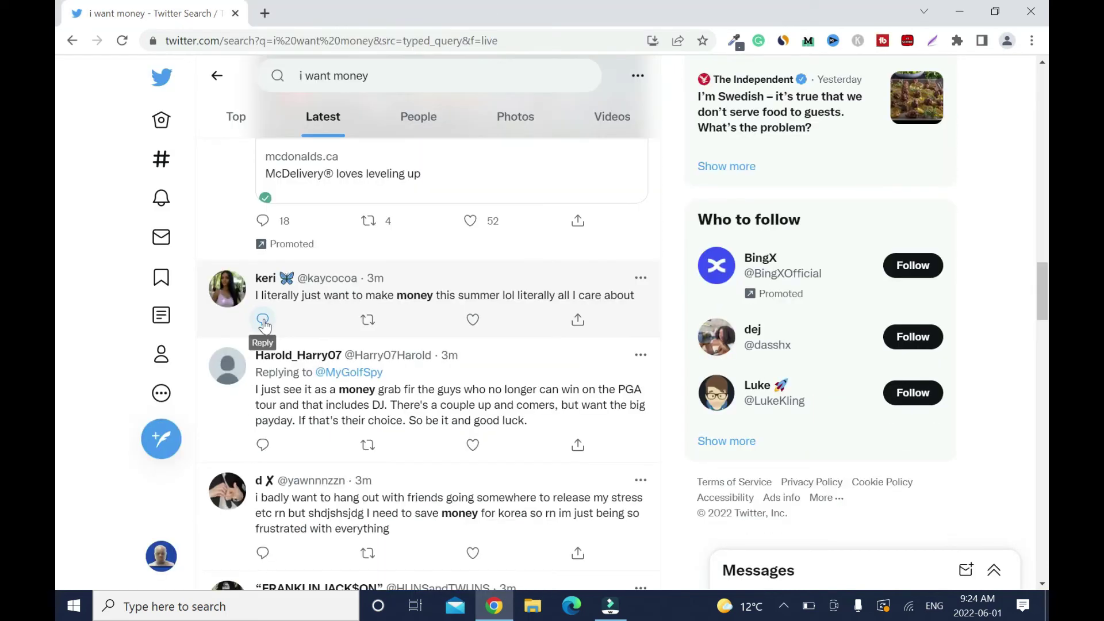
click(263, 321)
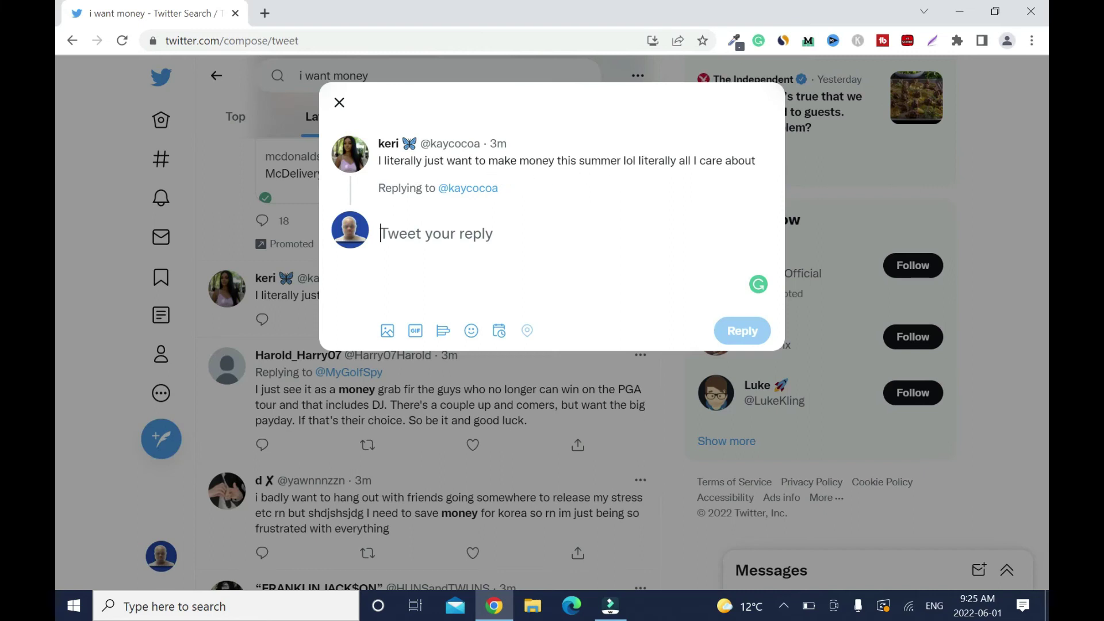
text(Go girl.)
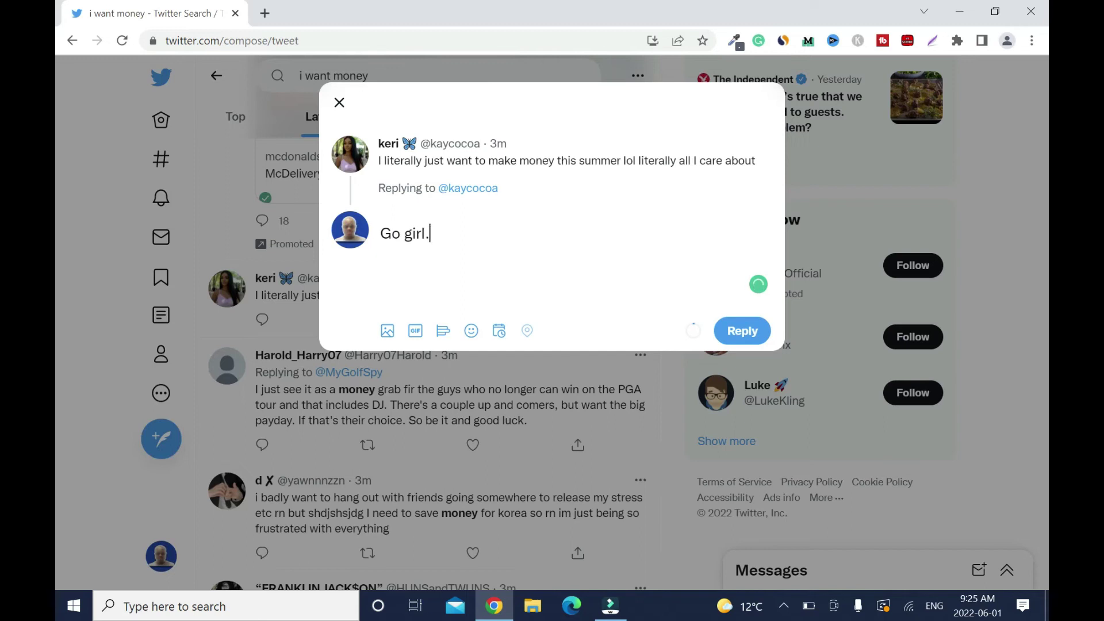
text(.. Money is always good)
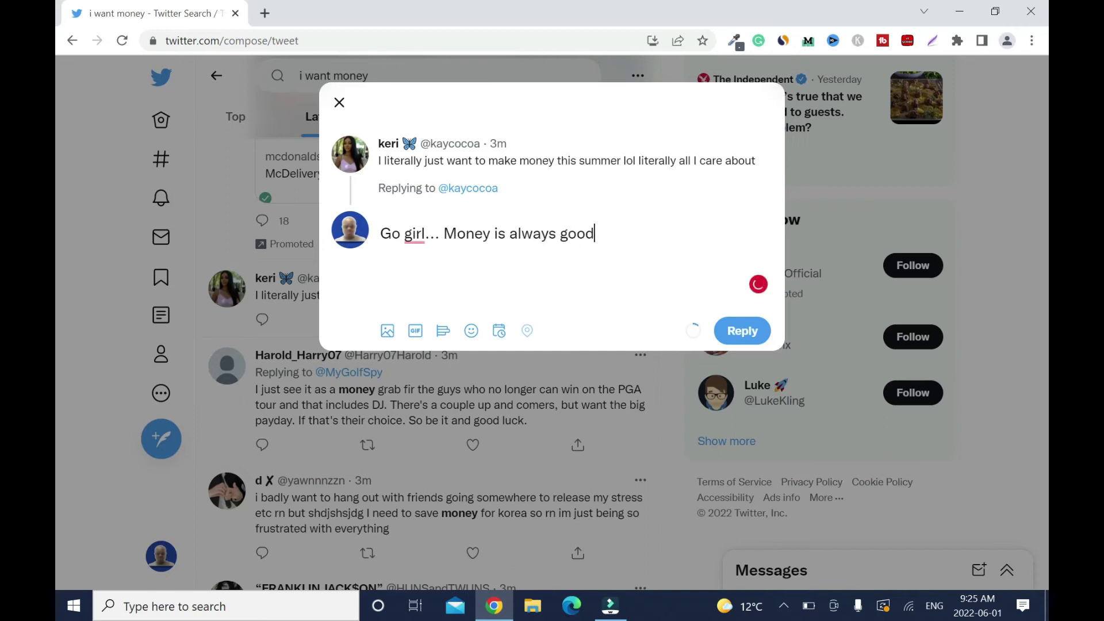
click(401, 233)
text(,)
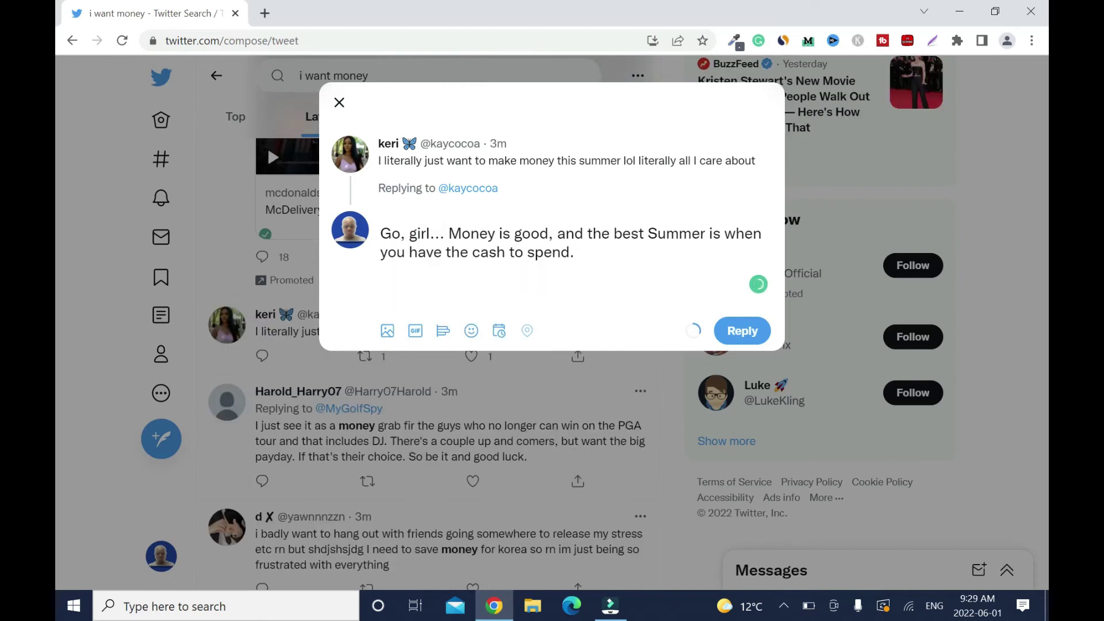
text(Maybe this gift card might he)
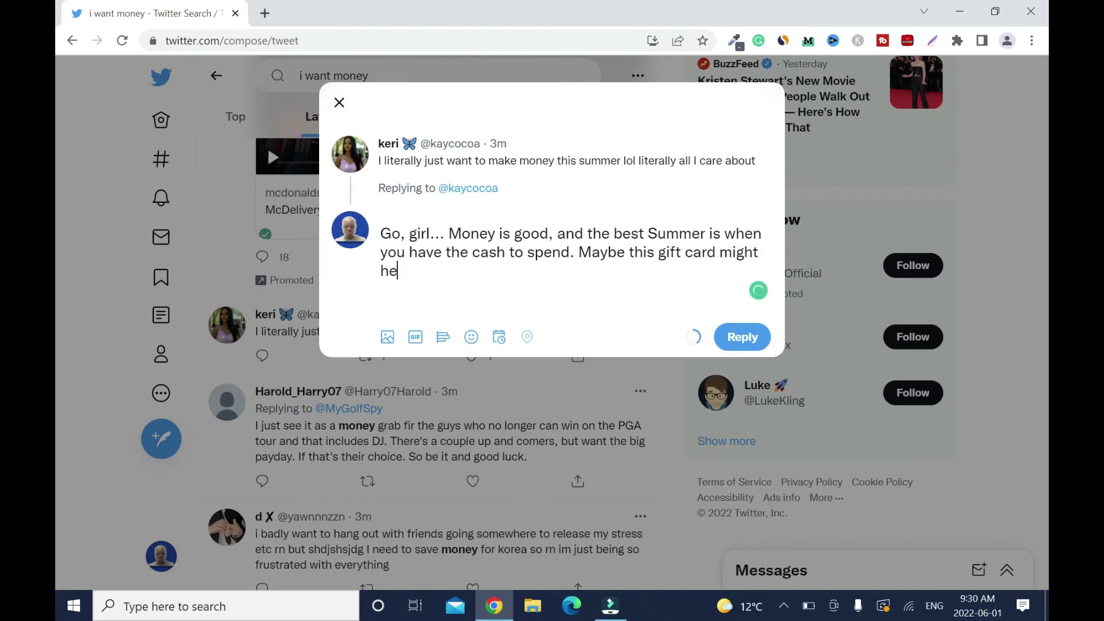
text(lp:)
text(https://bit.ly/3z8wiB7)
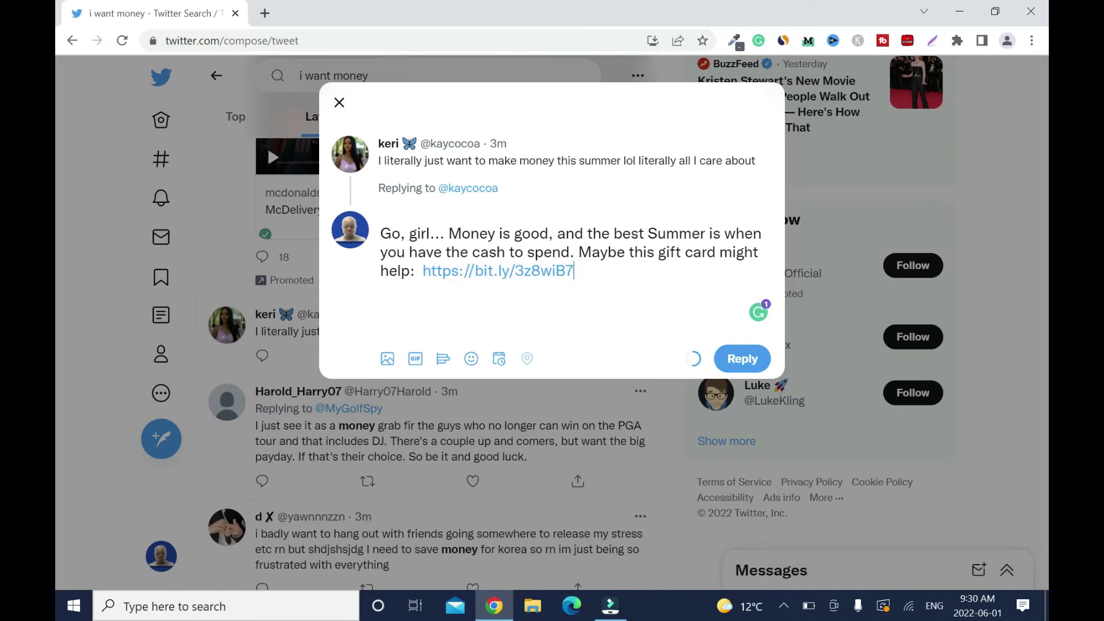
- Add the line 'NOTE: This offer is for the US only and can be access on any Android device.'
key(Return)
key(Return)
text(Note)
key(BackSpace)
key(BackSpace)
key(BackSpace)
text(OTE)
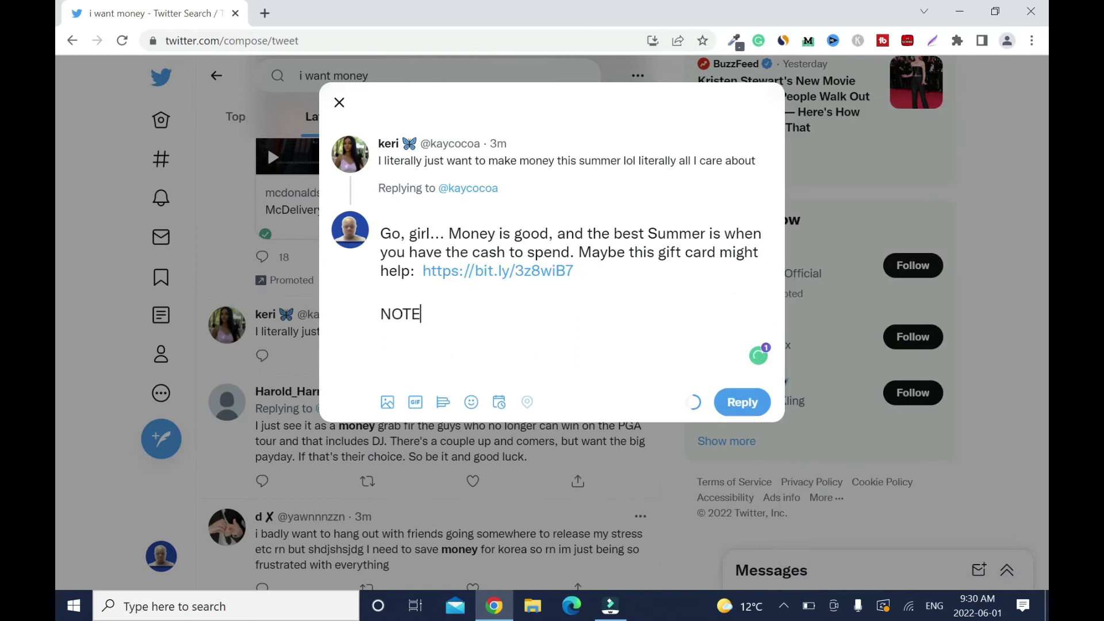
text(:)
text( This offer is for the )
text(US only)
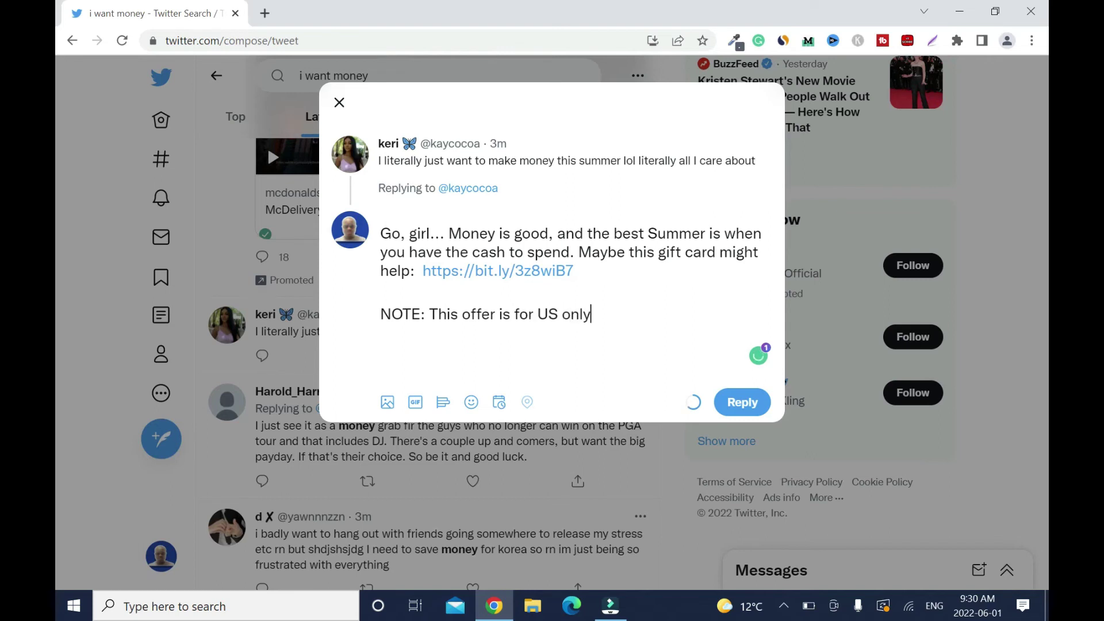
text( and can be acces)
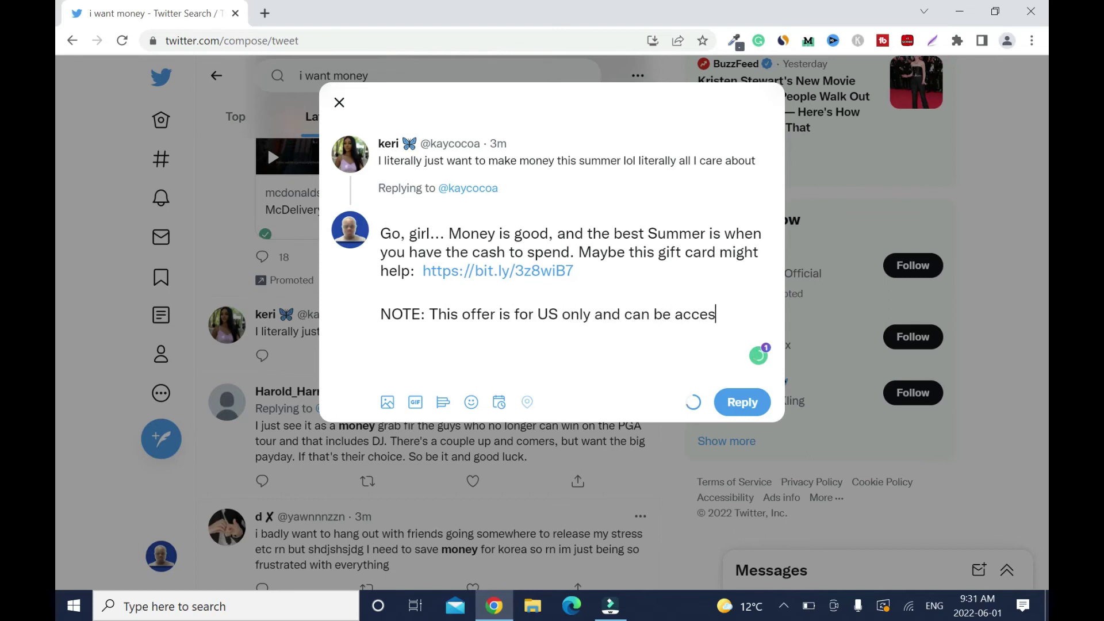
text(s on any Android de)
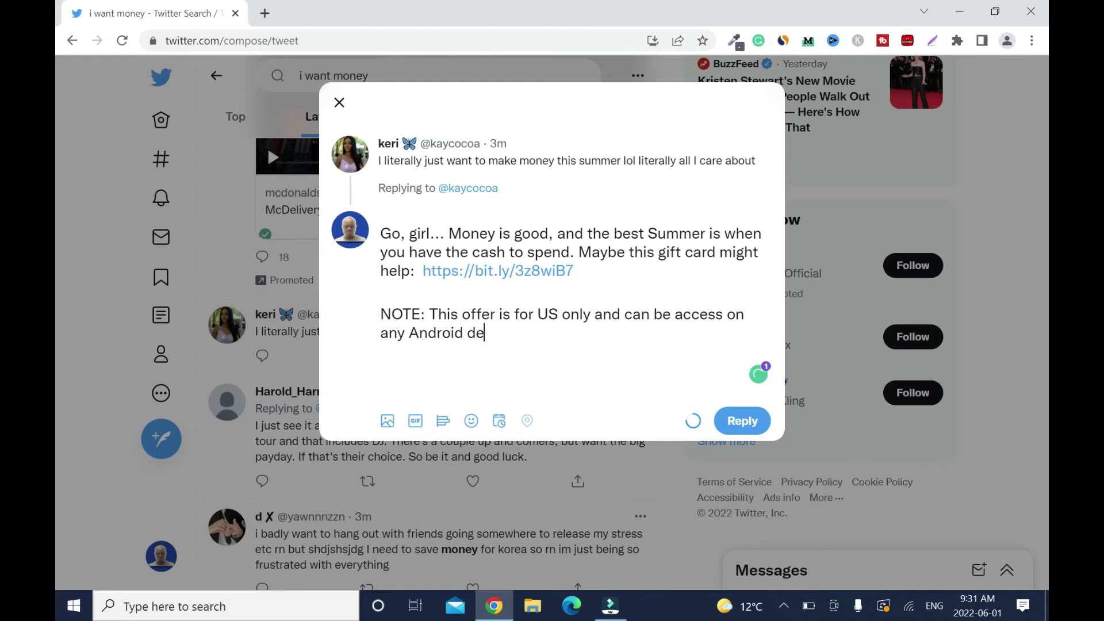
text(vice.)
- Fix the note to read 'for the US only, and you need an Android device to access it.'
click(548, 314)
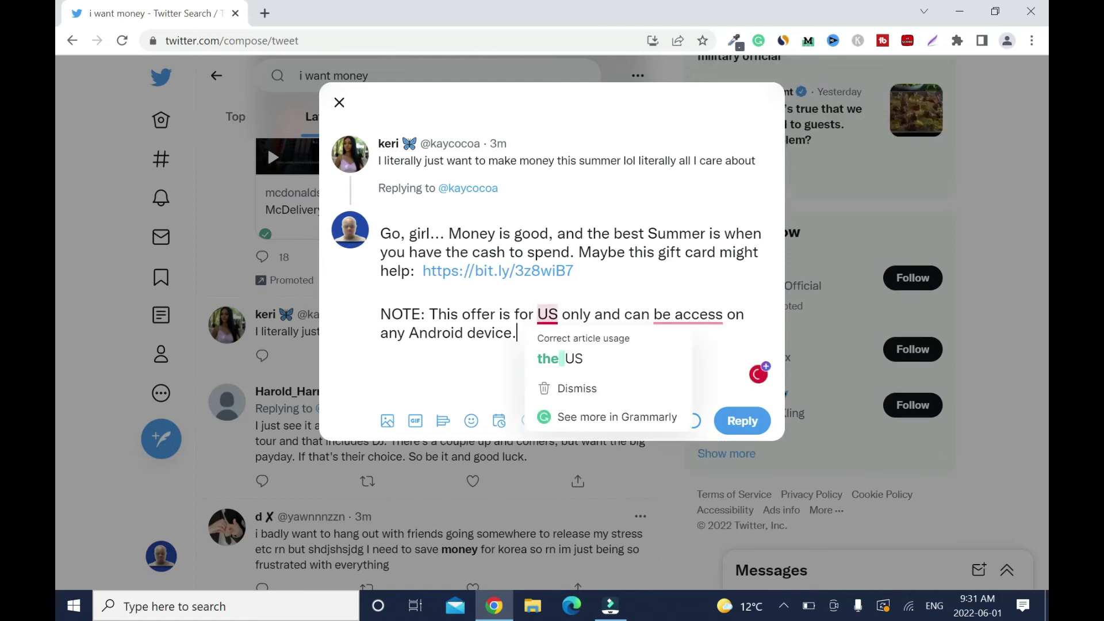
click(564, 360)
click(714, 314)
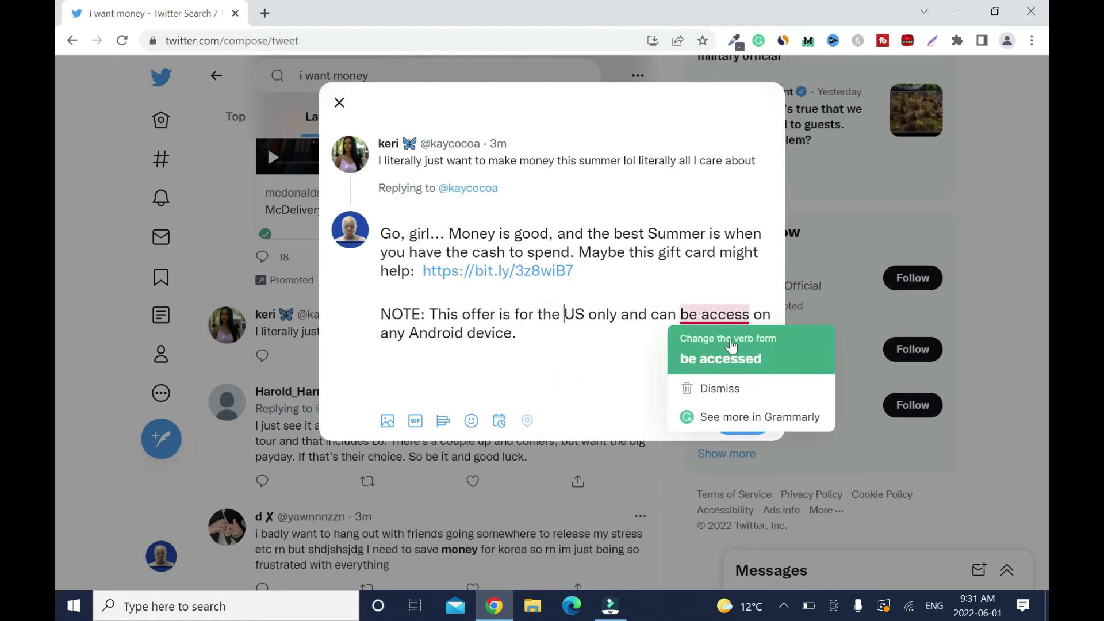
click(719, 426)
key(ctrl+BackSpace)
key(ctrl+BackSpace)
key(ctrl+BackSpace)
key(ctrl+BackSpace)
key(ctrl+BackSpace)
key(ctrl+BackSpace)
key(ctrl+BackSpace)
key(ctrl+BackSpace)
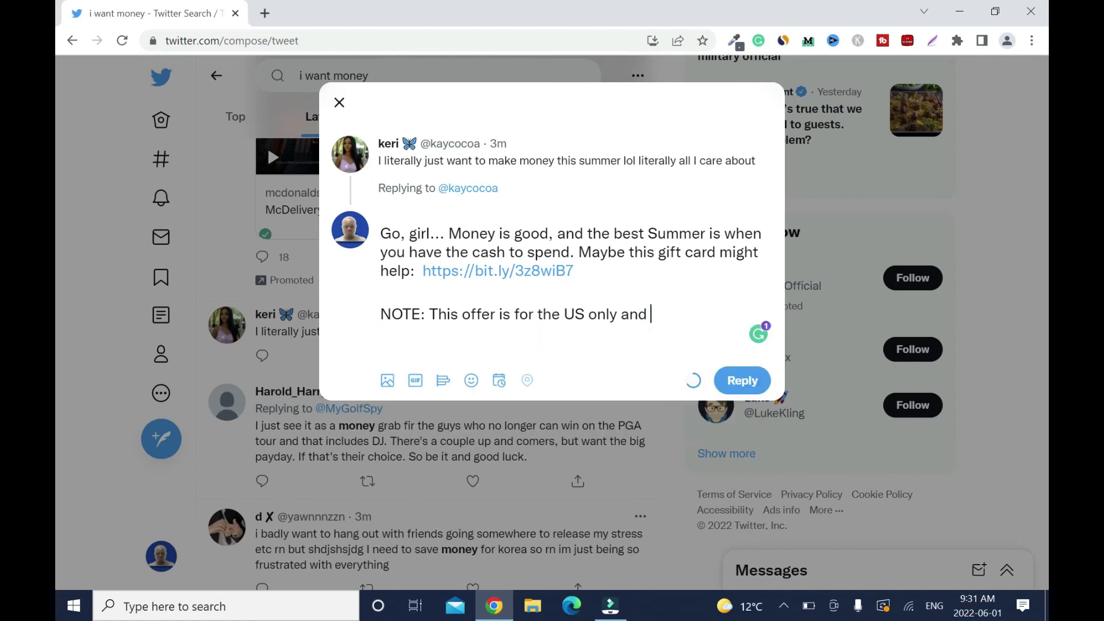
text(you need an Androi)
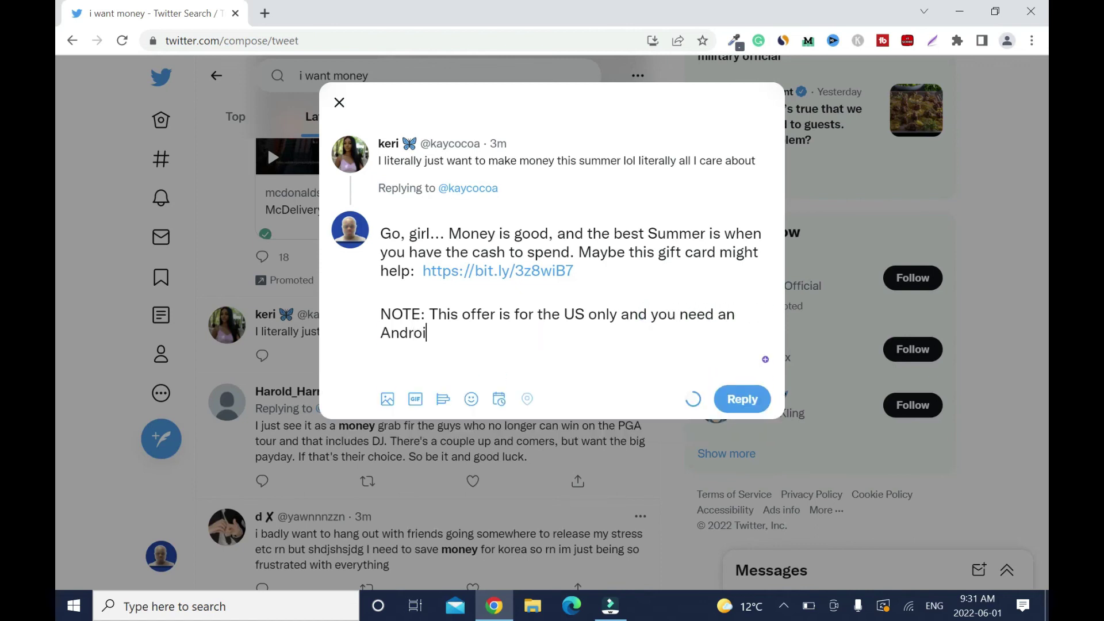
text(d device to access it.)
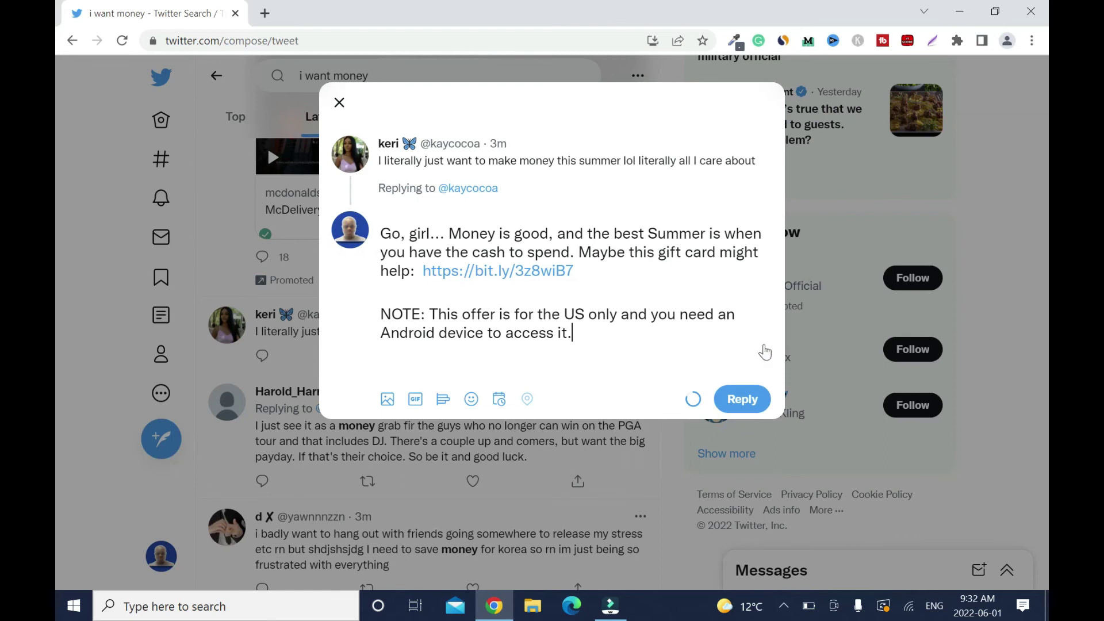
click(759, 352)
click(862, 282)
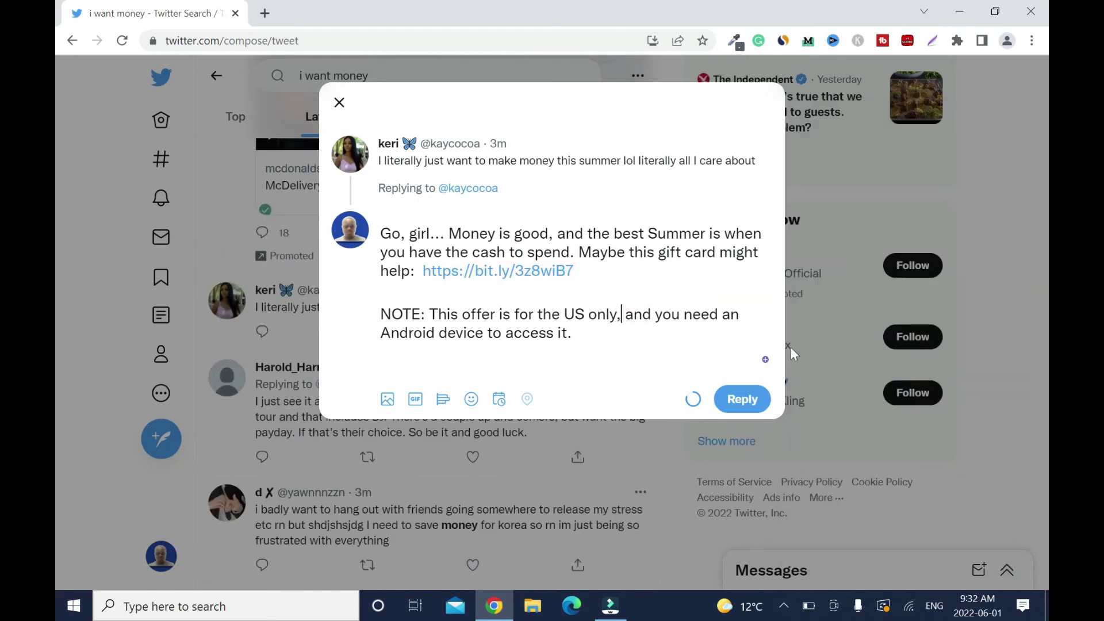
click(1005, 118)
- Add #money #giftcard after a blank line below the note
key(Return)
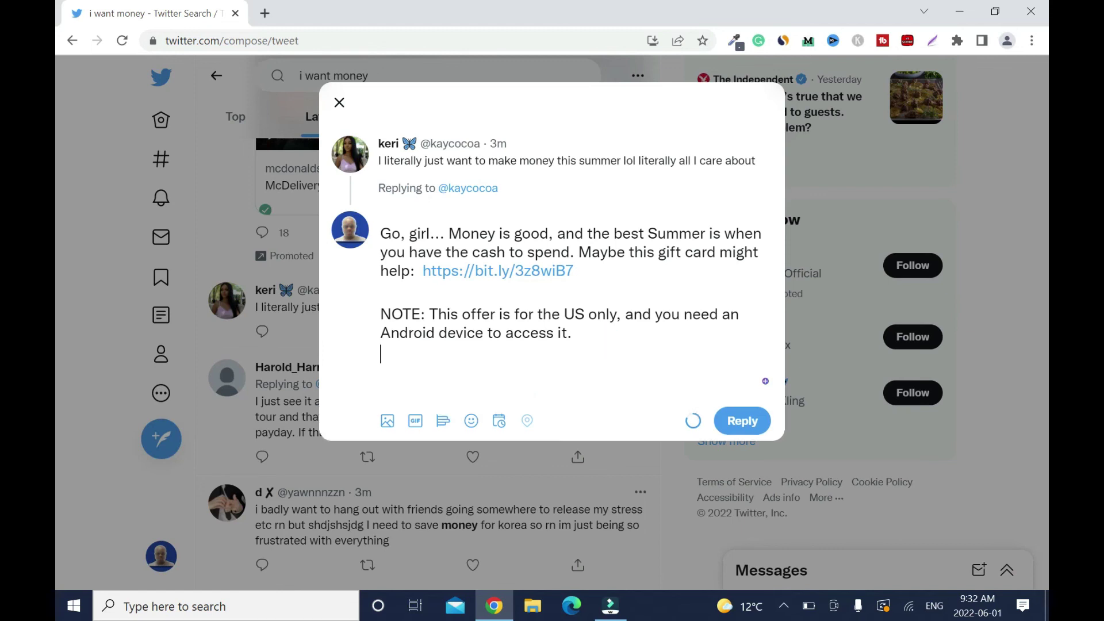
key(Return)
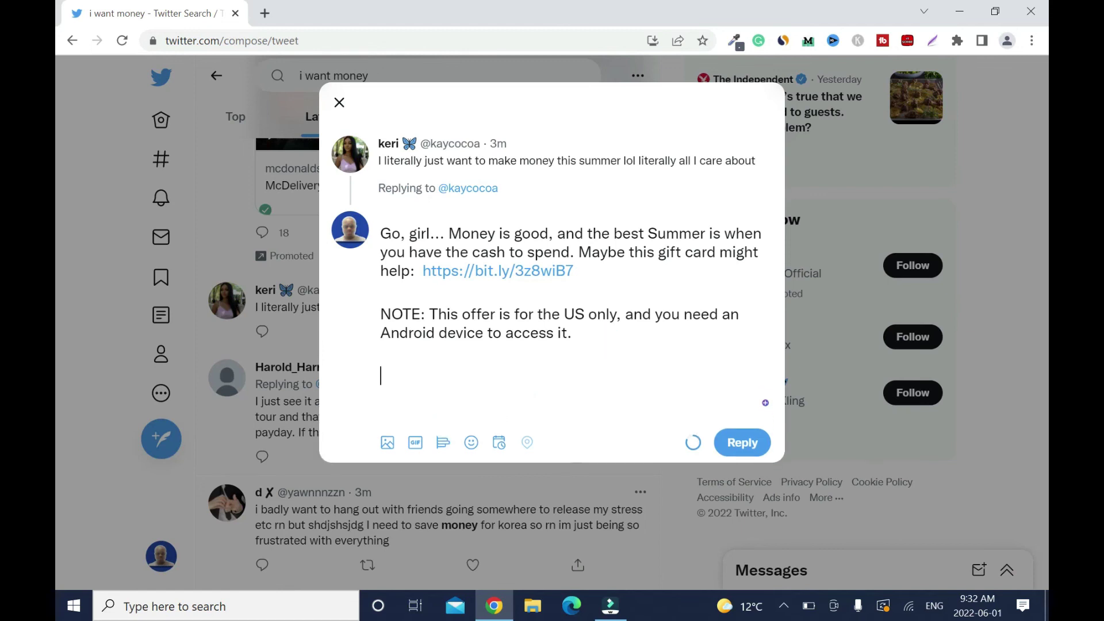
text(#money #gi)
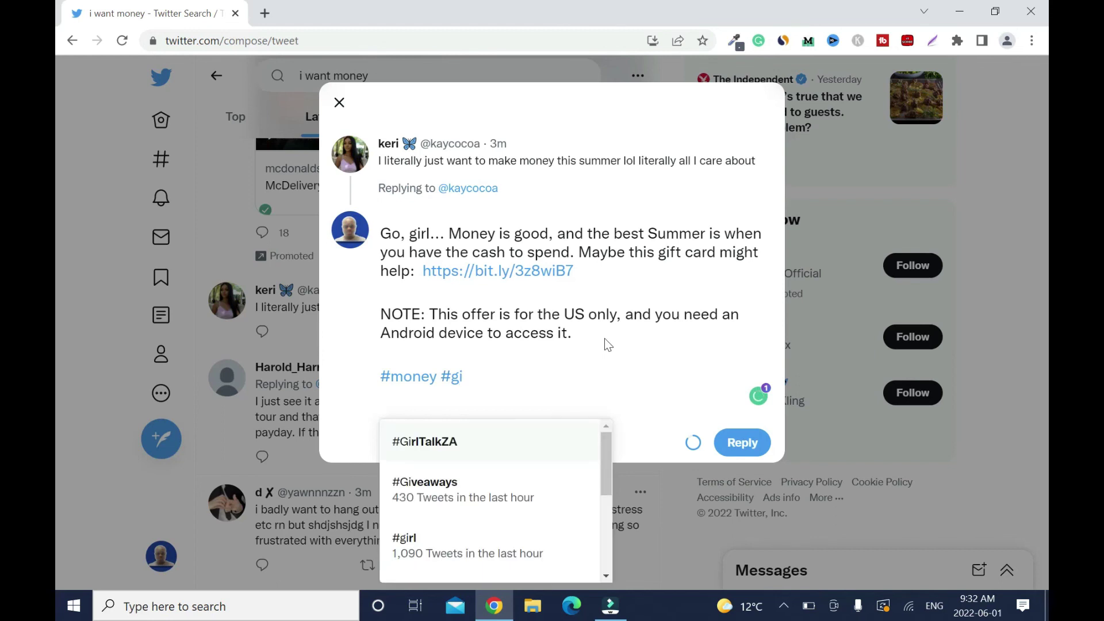
text(ftcard)
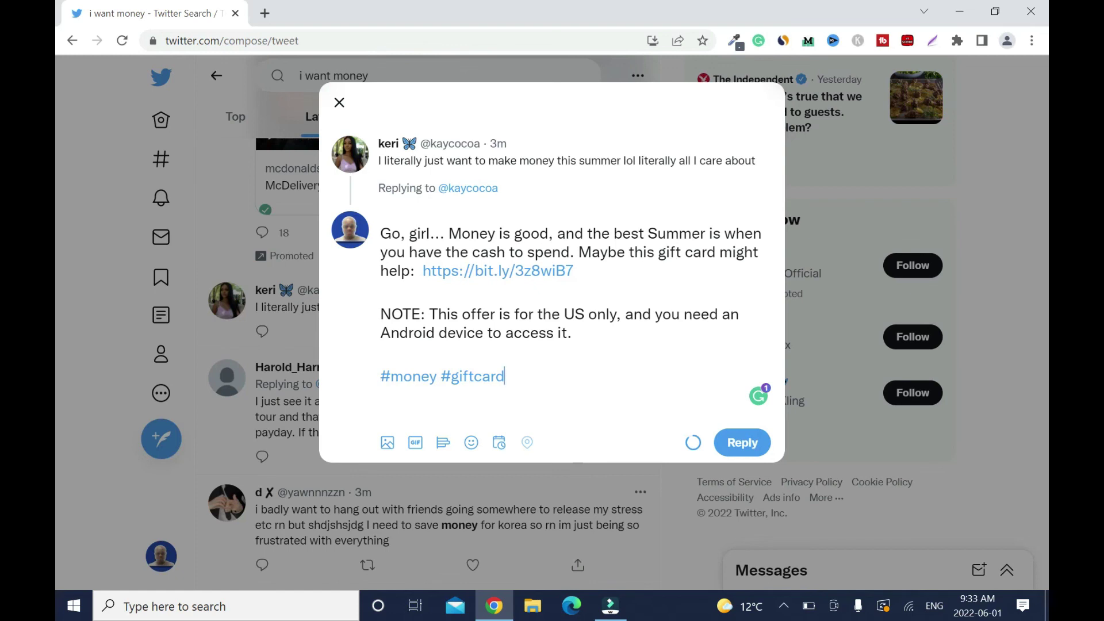
- Delete the extra space before the link and post the reply
click(418, 271)
key(BackSpace)
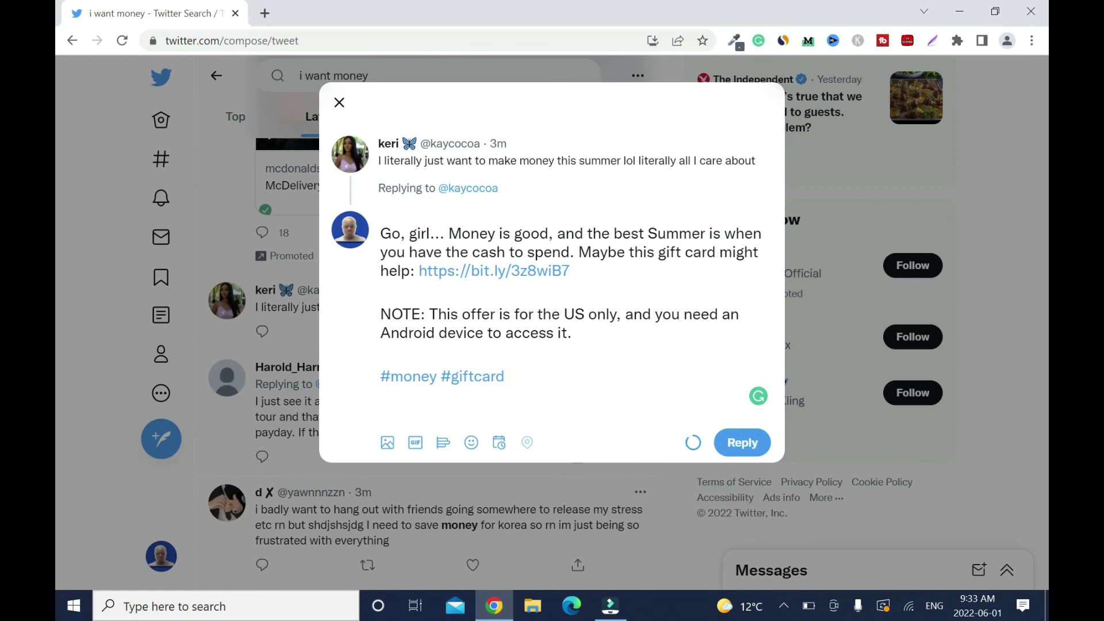
click(740, 449)
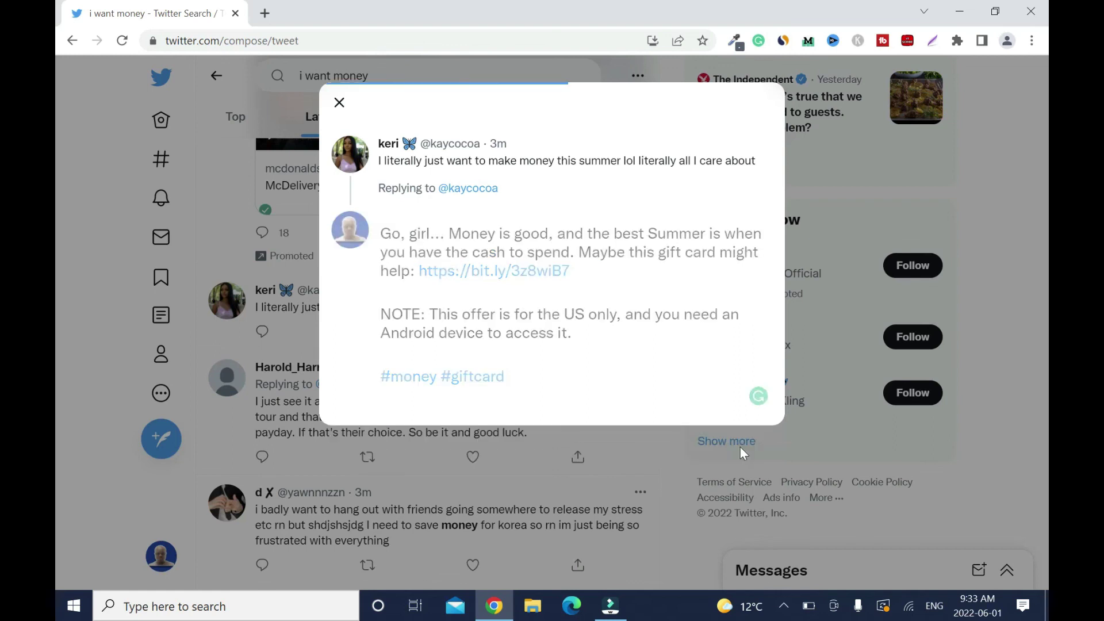